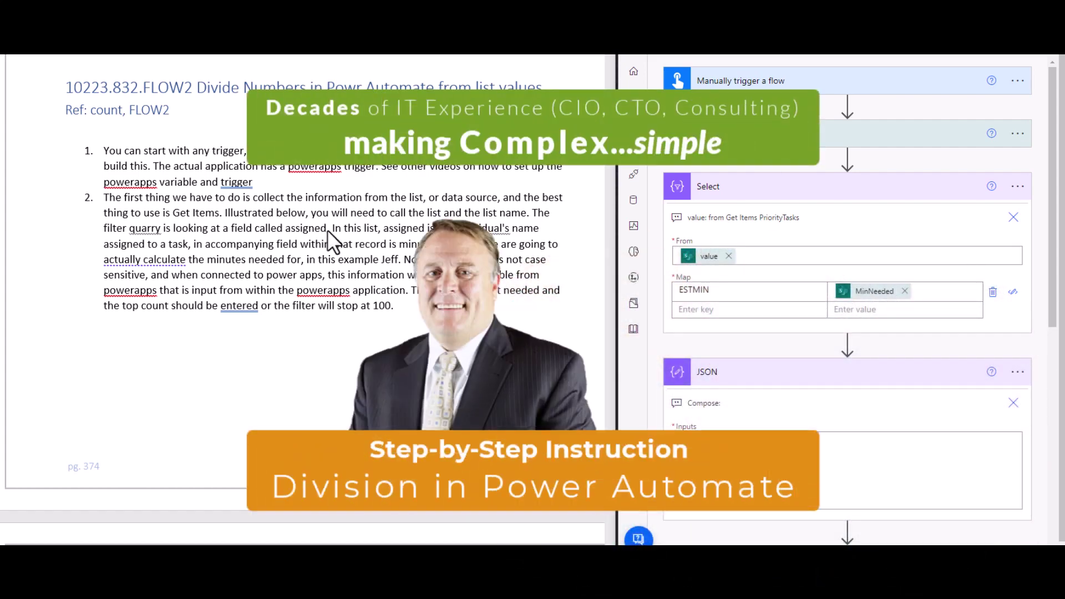
- Scroll through the flow and focus the Get items PriorityTasks step
scroll(279, 292, "down", 5)
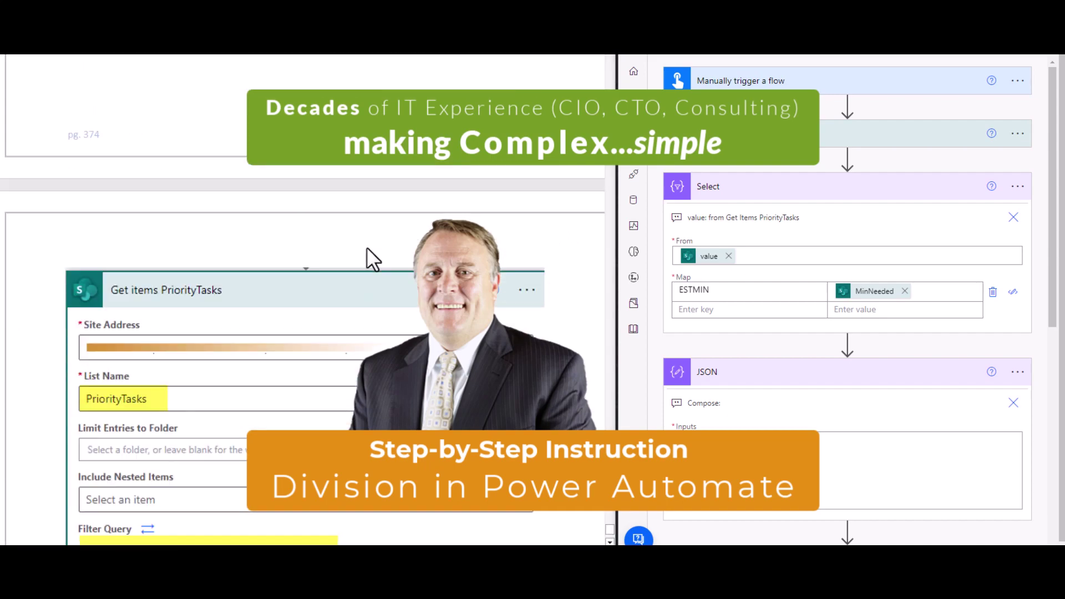
scroll(379, 230, "up", 5)
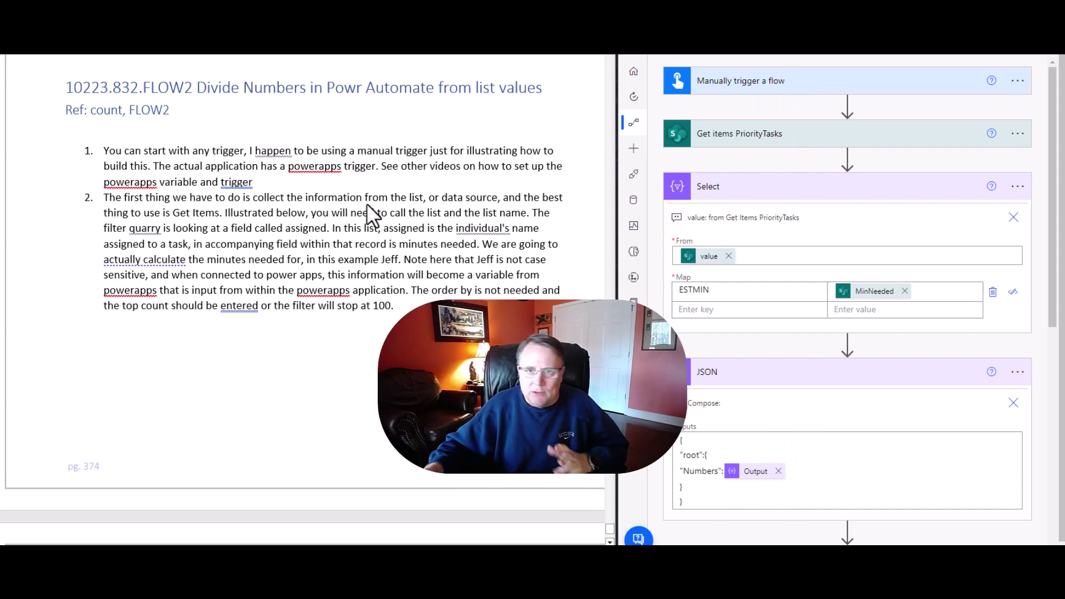
scroll(367, 204, "down", 5)
scroll(368, 203, "down", 3)
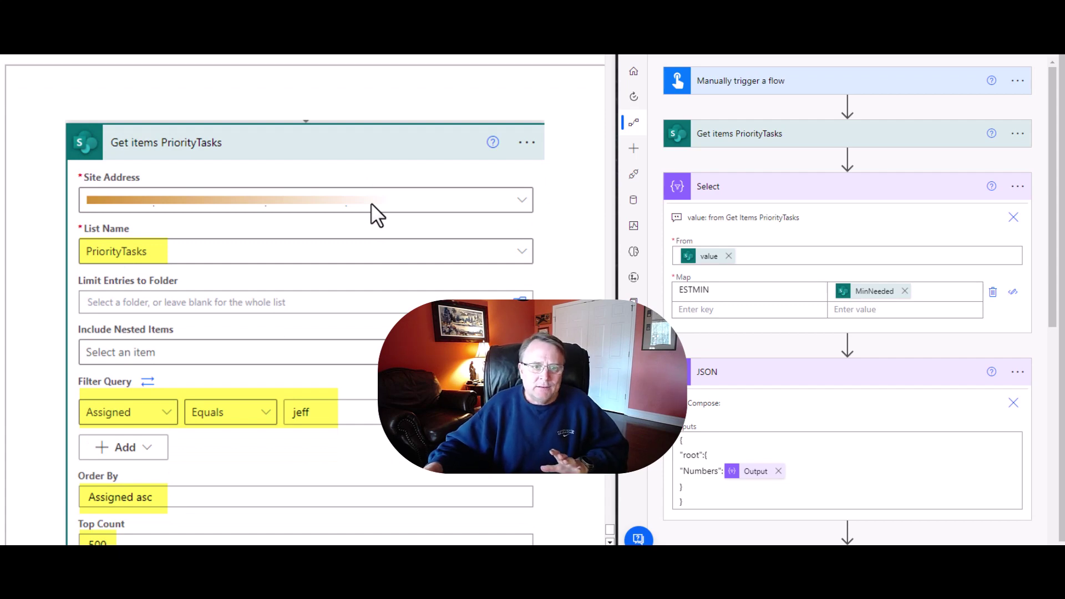
scroll(377, 197, "down", 1)
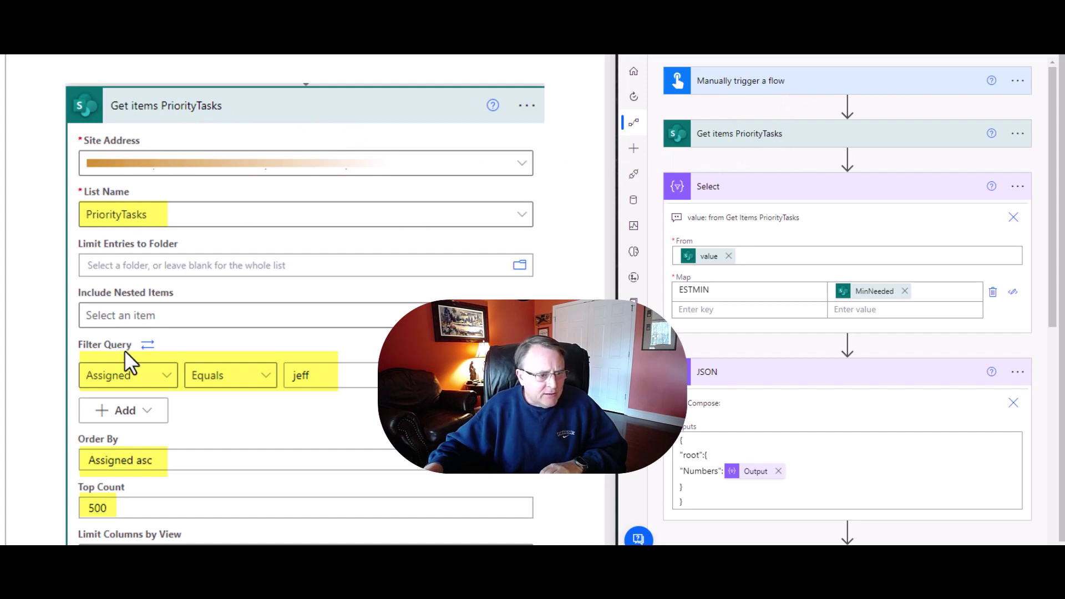
scroll(199, 334, "down", 2)
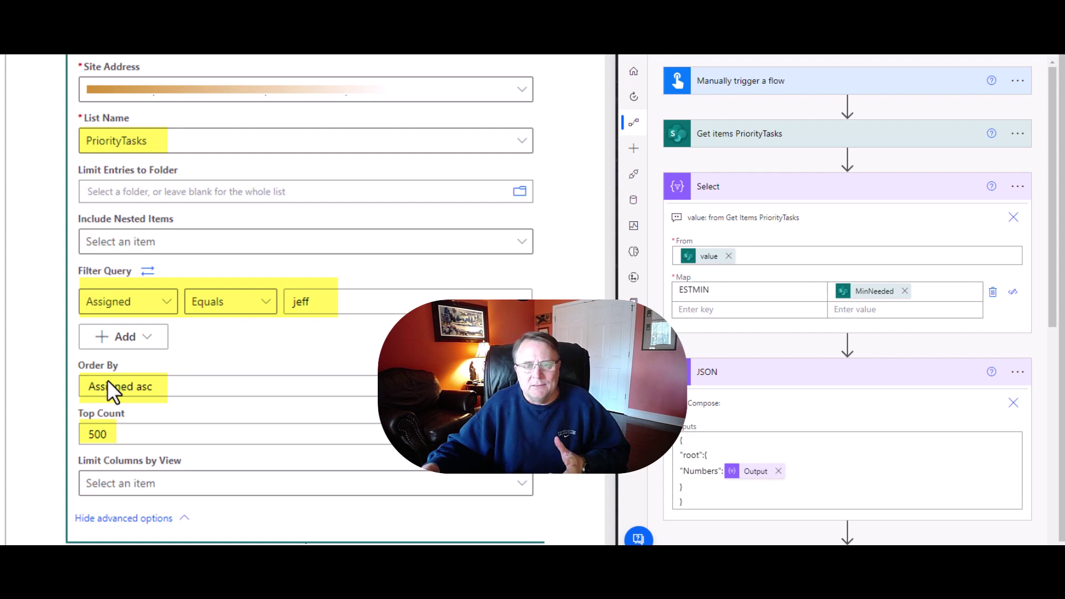
scroll(178, 369, "down", 1)
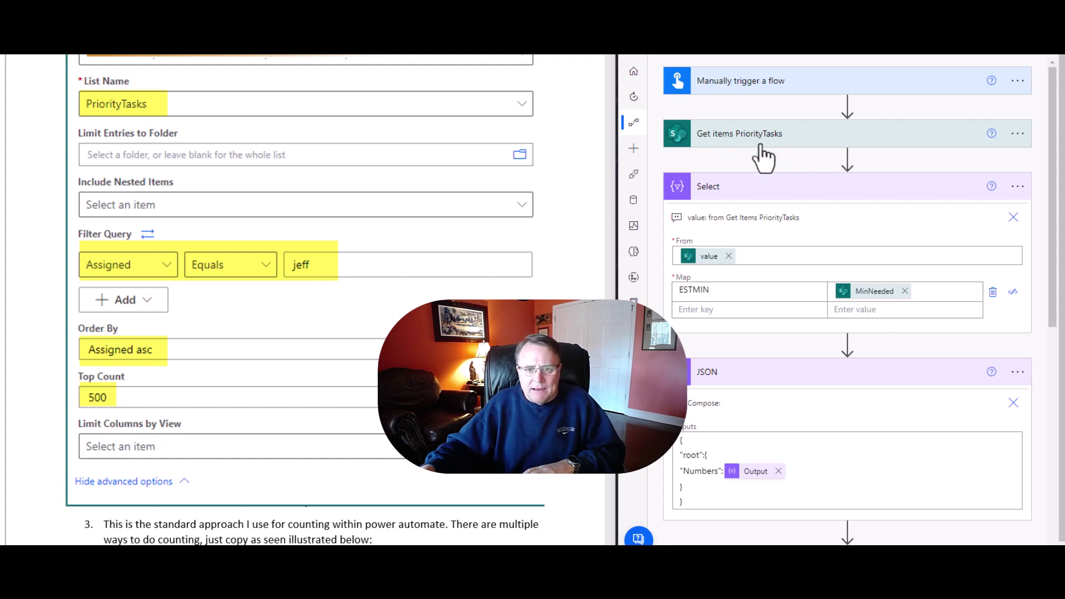
scroll(765, 189, "down", 2)
scroll(769, 176, "up", 1)
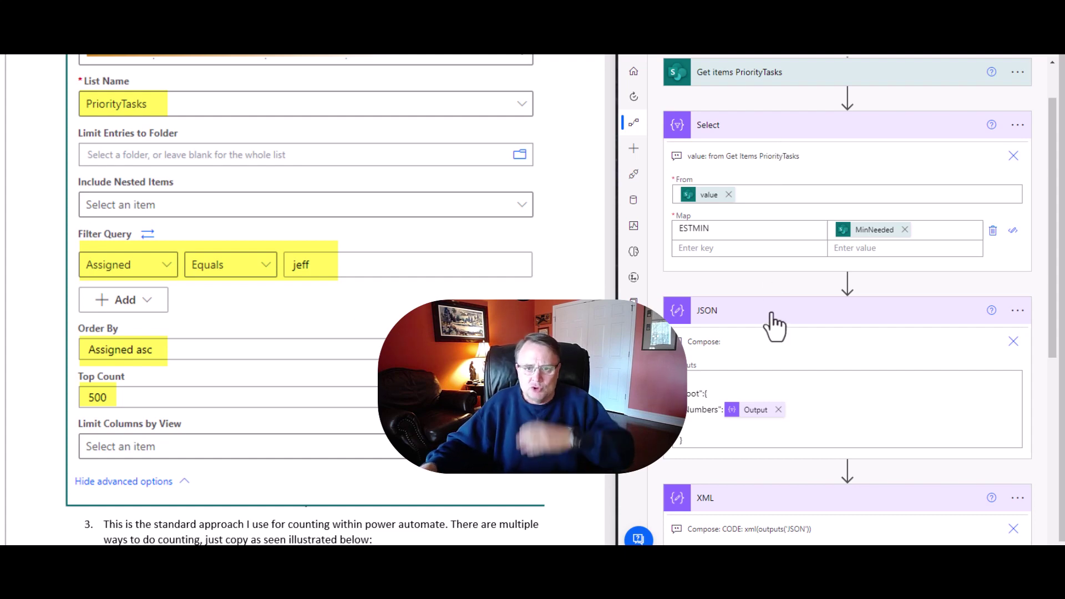
left_click(908, 72)
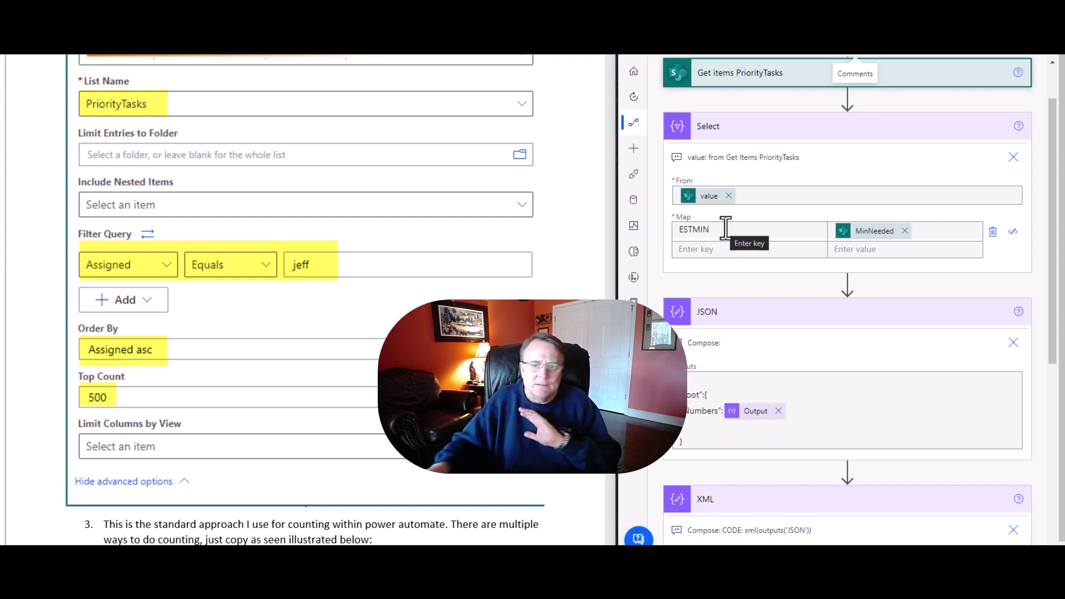
- Highlight the xml(outputs('JSON')) expression in the XML step
scroll(284, 248, "down", 12)
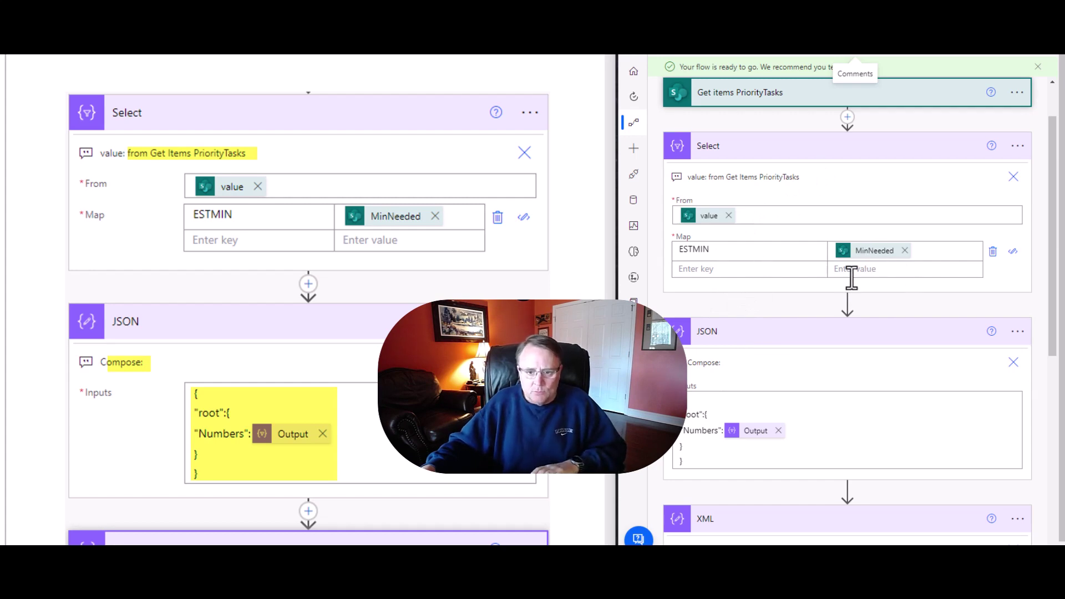
scroll(852, 279, "down", 5)
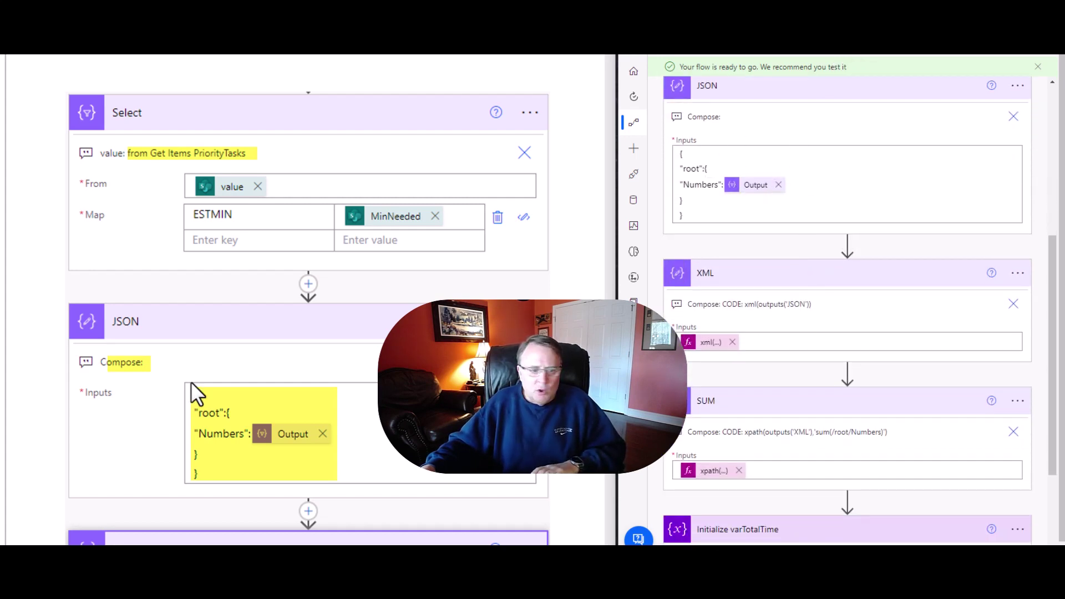
scroll(284, 335, "down", 4)
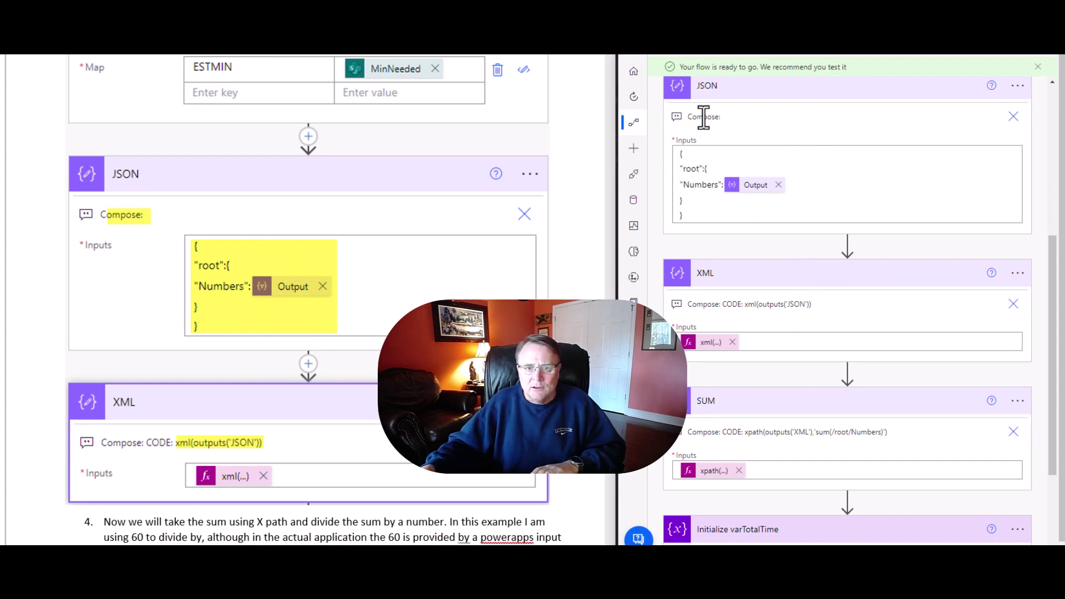
scroll(759, 165, "up", 3)
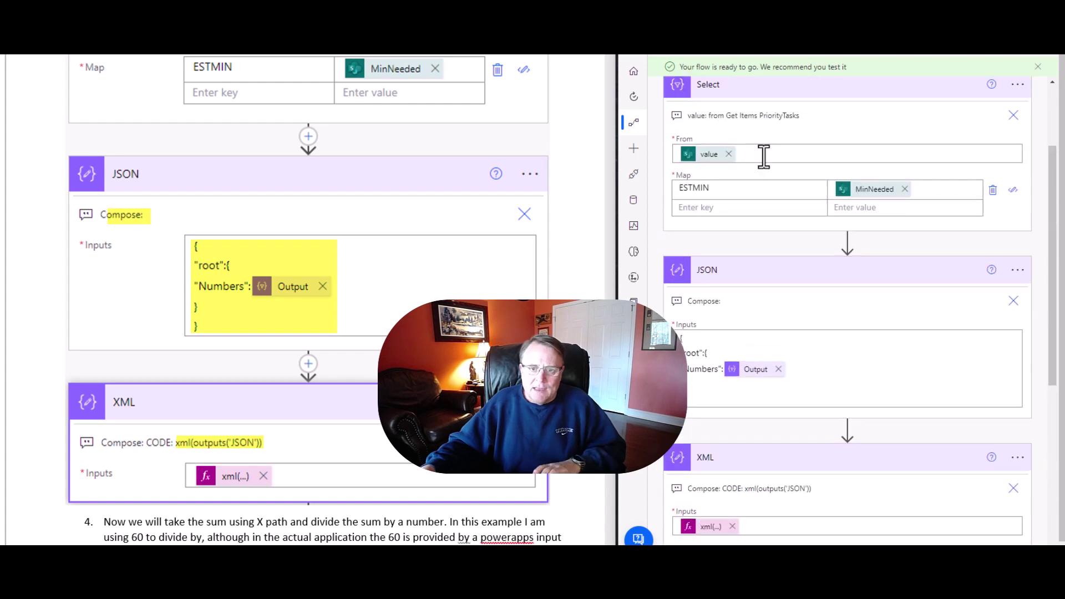
scroll(784, 222, "down", 6)
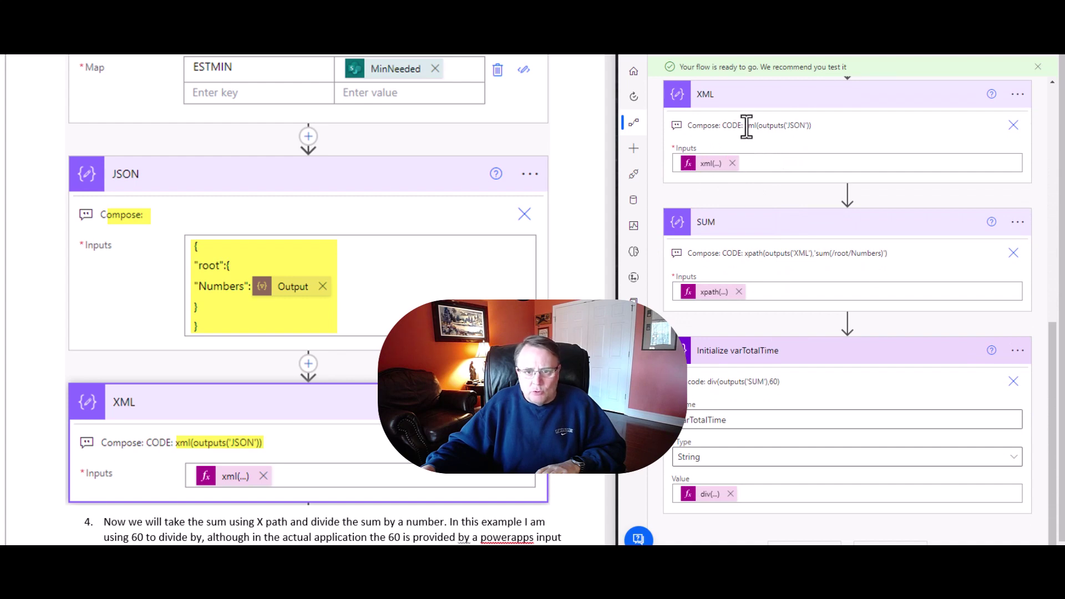
left_click_drag(744, 126, 815, 125)
scroll(288, 294, "down", 3)
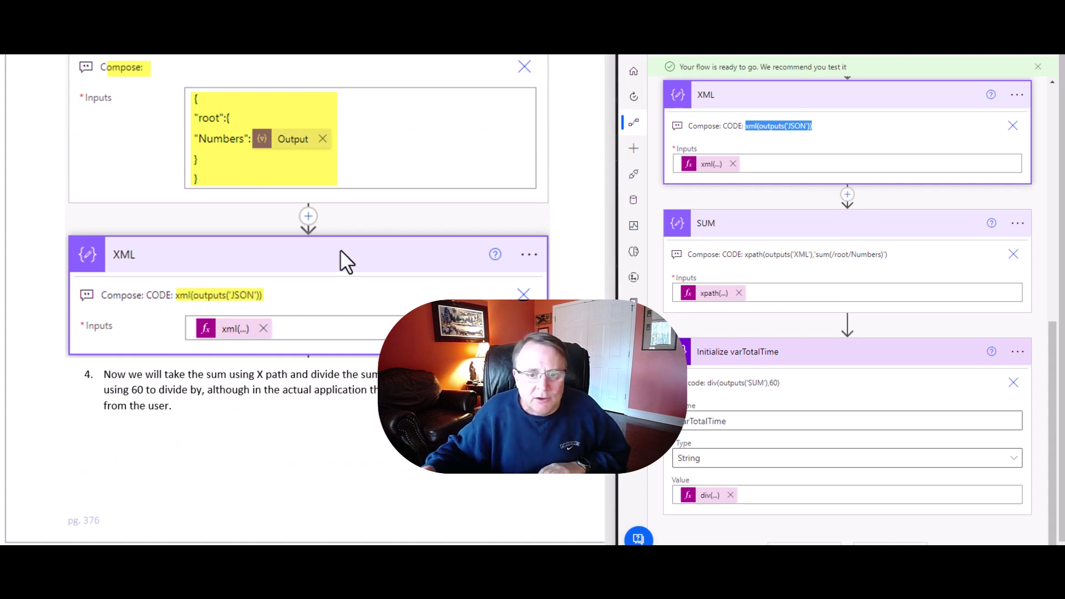
- Move down to Initialize varTotalTime and select its div(outputs('SUM'),60) comment text
scroll(341, 250, "down", 9)
scroll(345, 271, "down", 2)
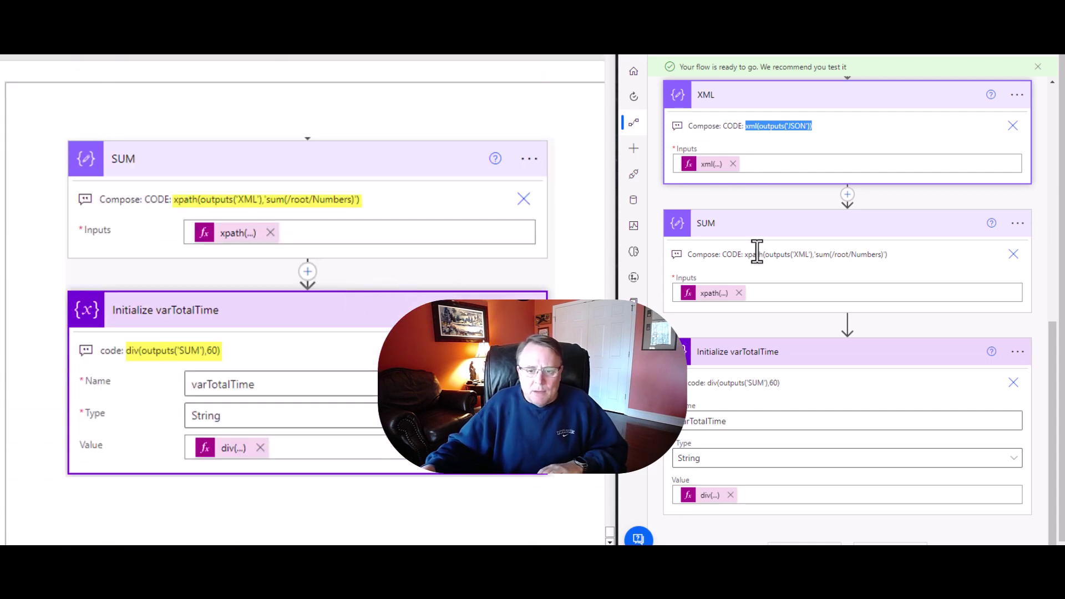
scroll(757, 256, "up", 5)
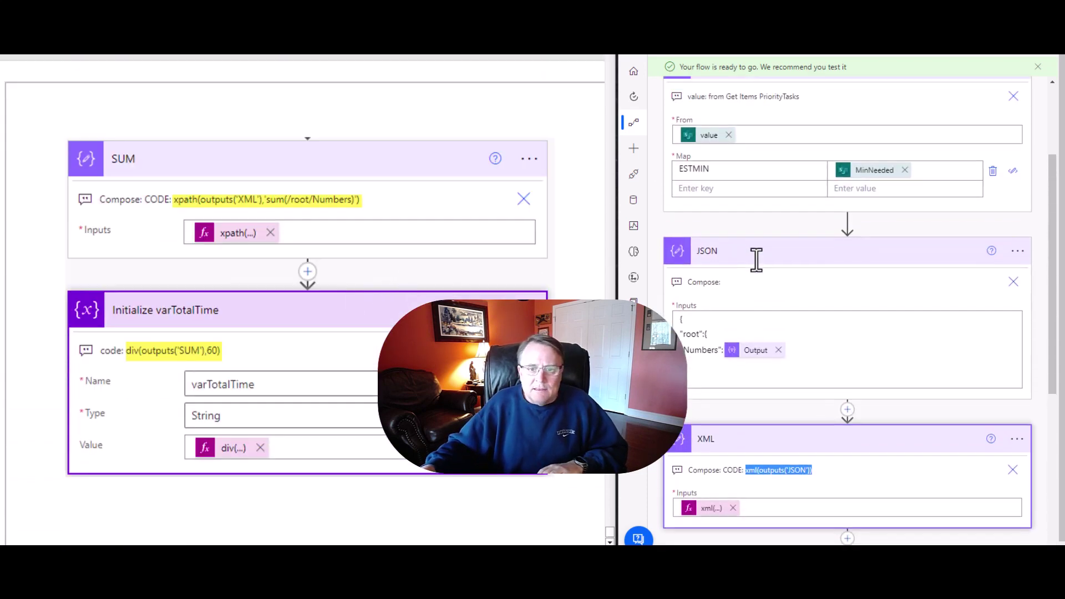
scroll(757, 259, "up", 2)
scroll(767, 267, "down", 6)
scroll(774, 264, "up", 5)
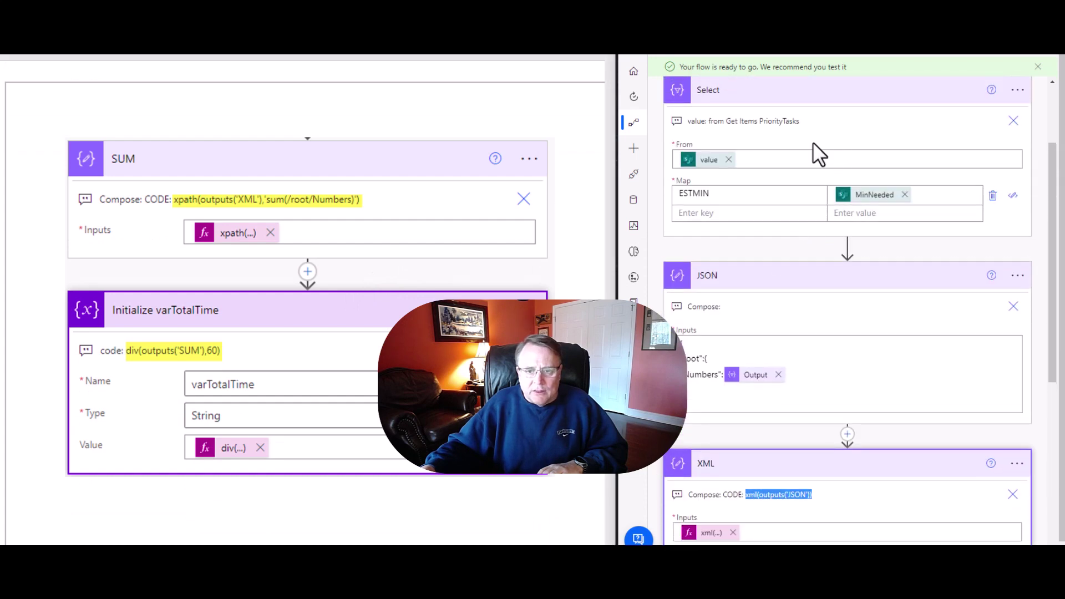
scroll(749, 280, "down", 5)
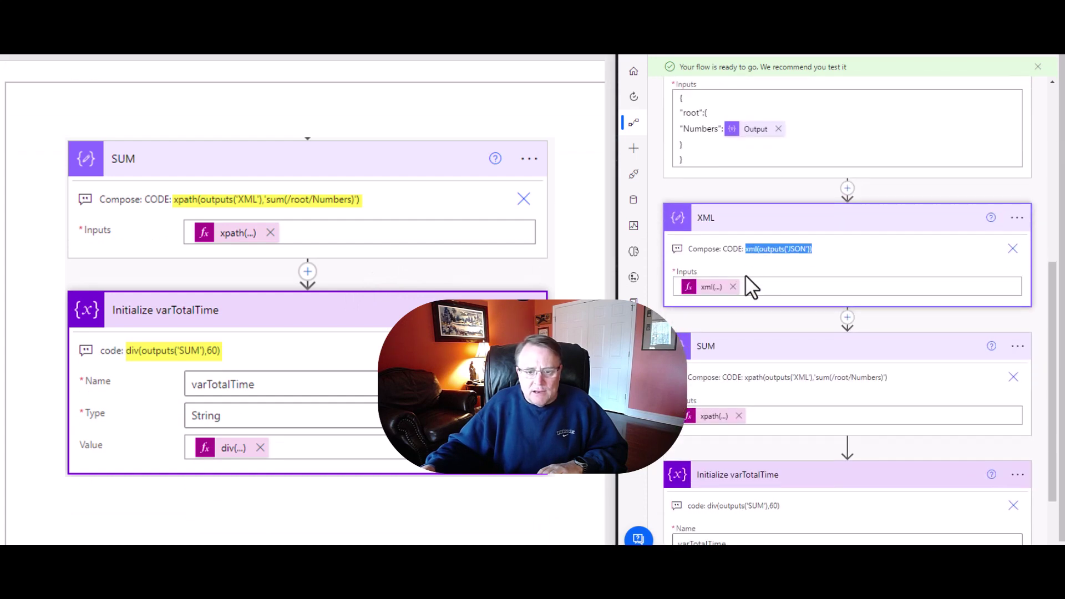
scroll(791, 328, "down", 3)
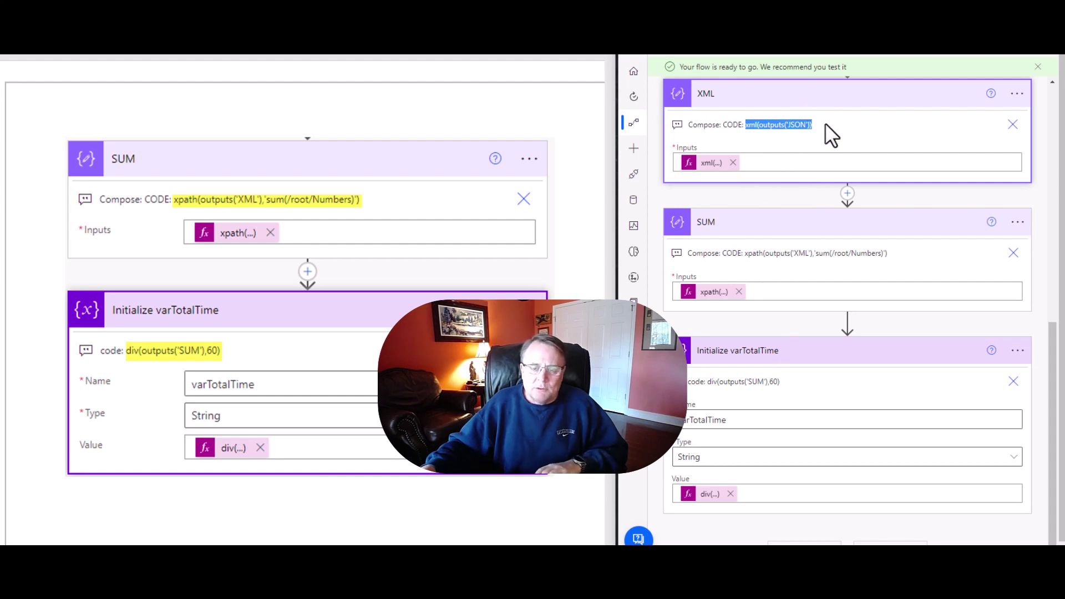
scroll(826, 255, "down", 1)
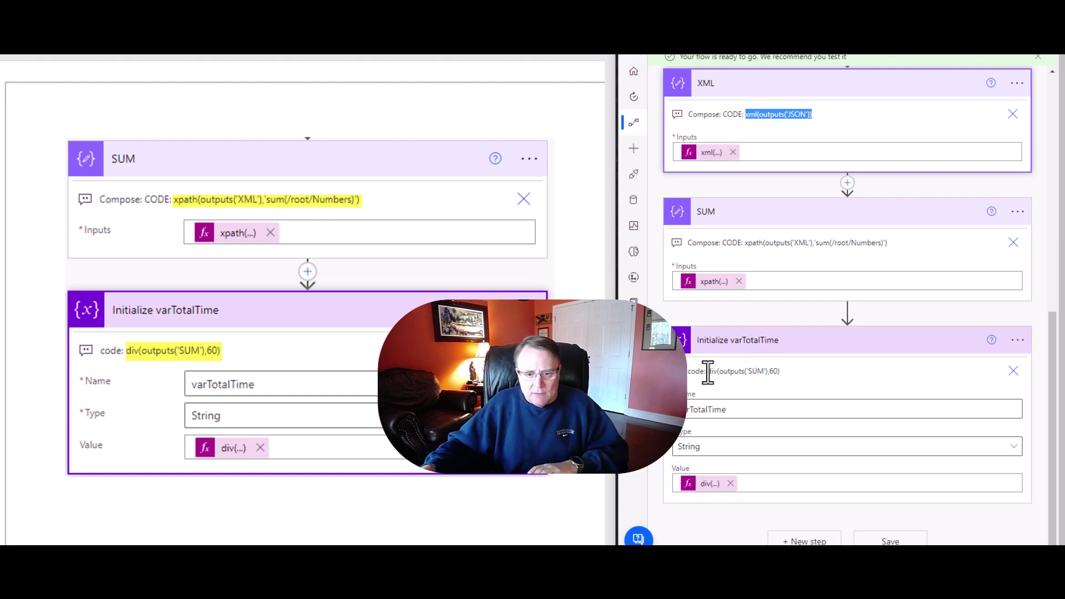
left_click_drag(708, 372, 780, 371)
scroll(261, 382, "down", 3)
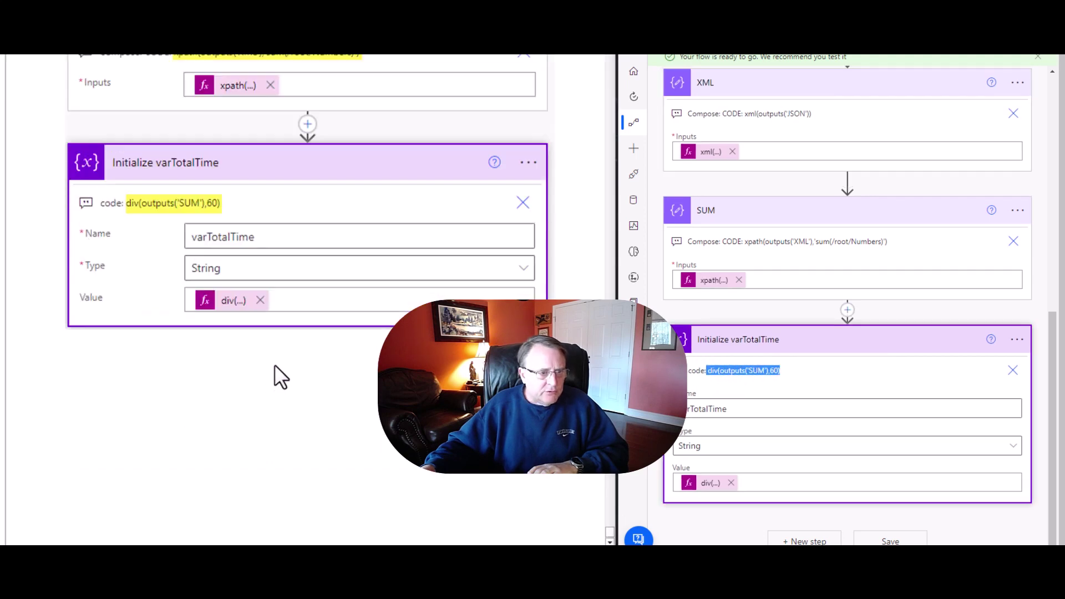
scroll(275, 364, "up", 1)
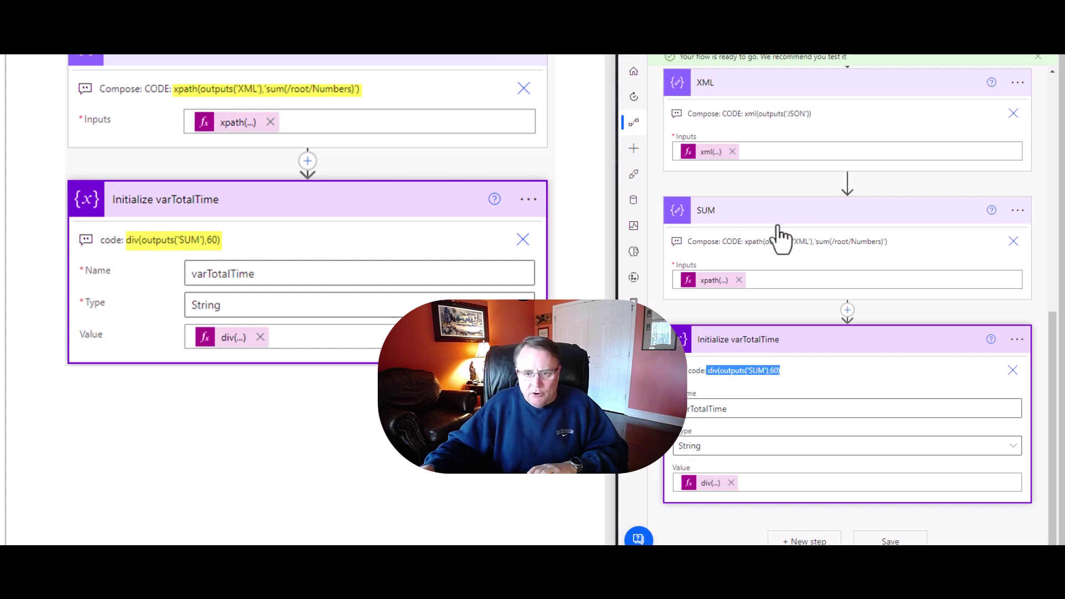
- Highlight the 60 divisor in the comment, then scroll back up toward the trigger
left_click(775, 372)
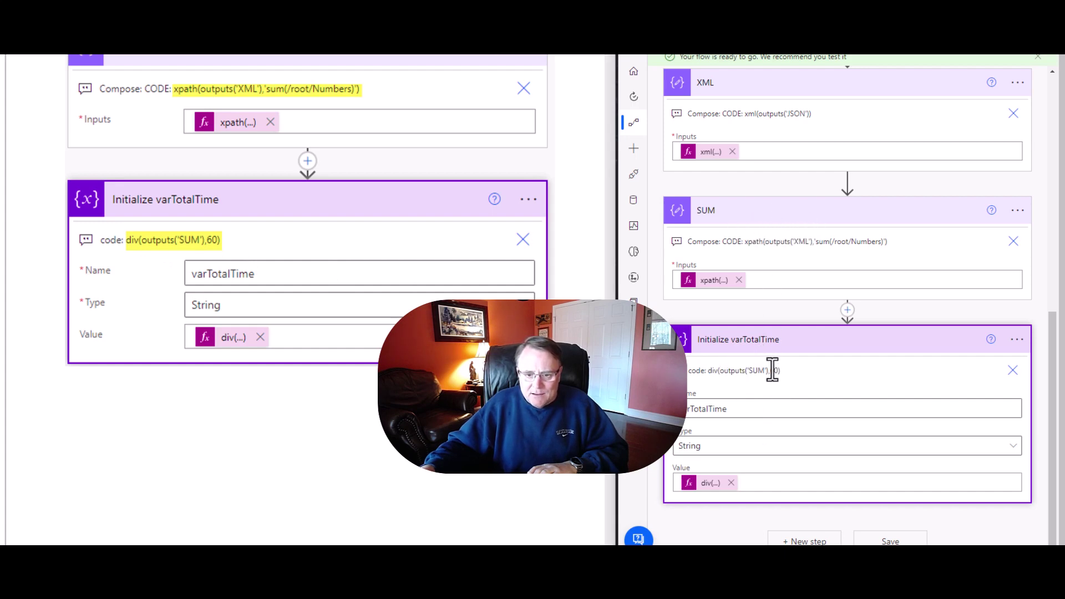
double_click(775, 371)
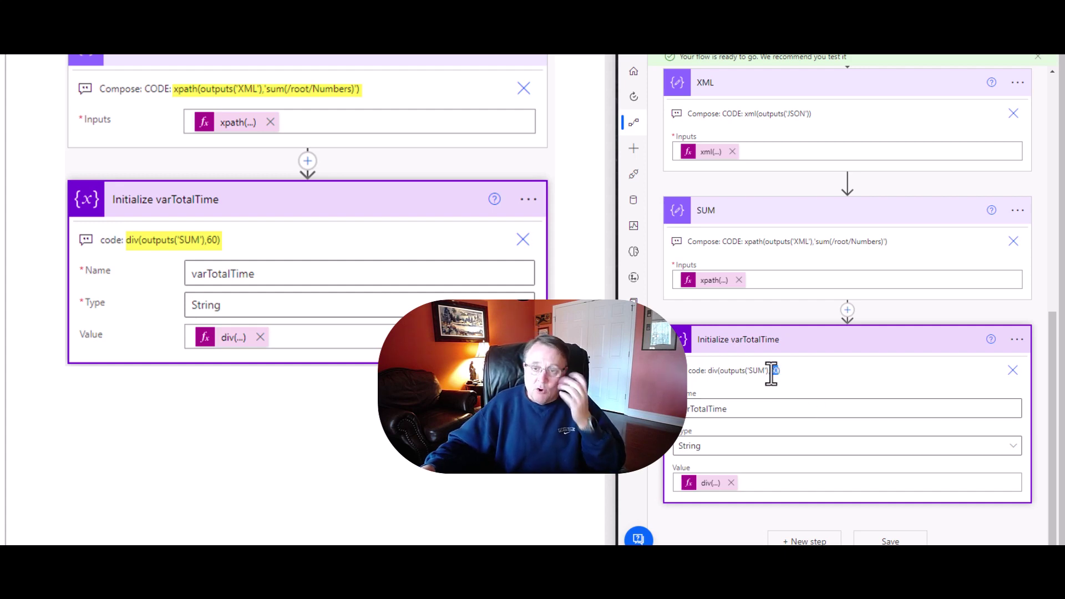
scroll(795, 359, "up", 5)
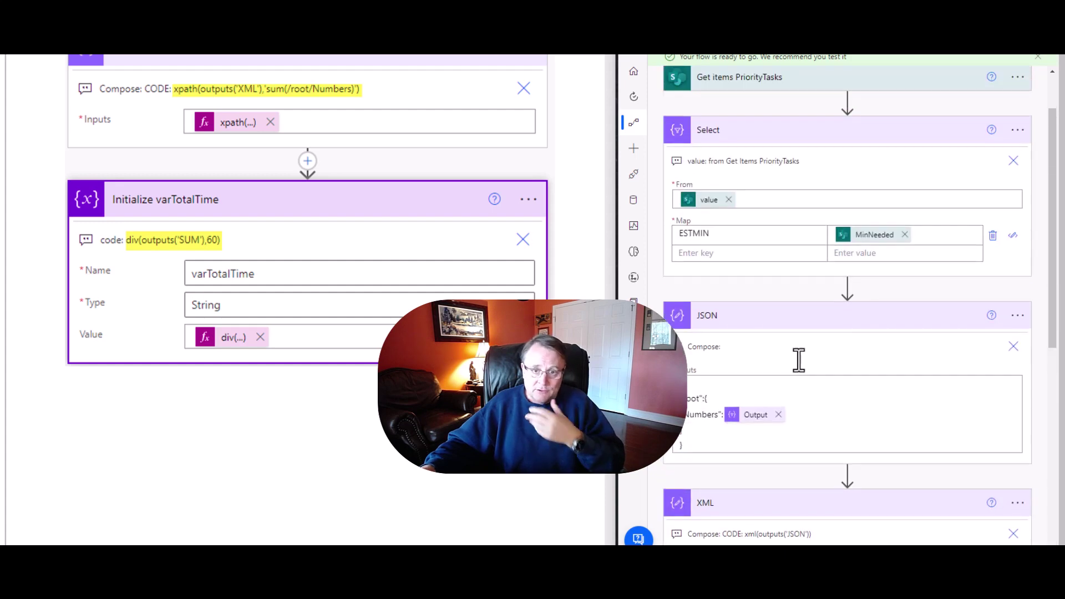
scroll(799, 360, "up", 2)
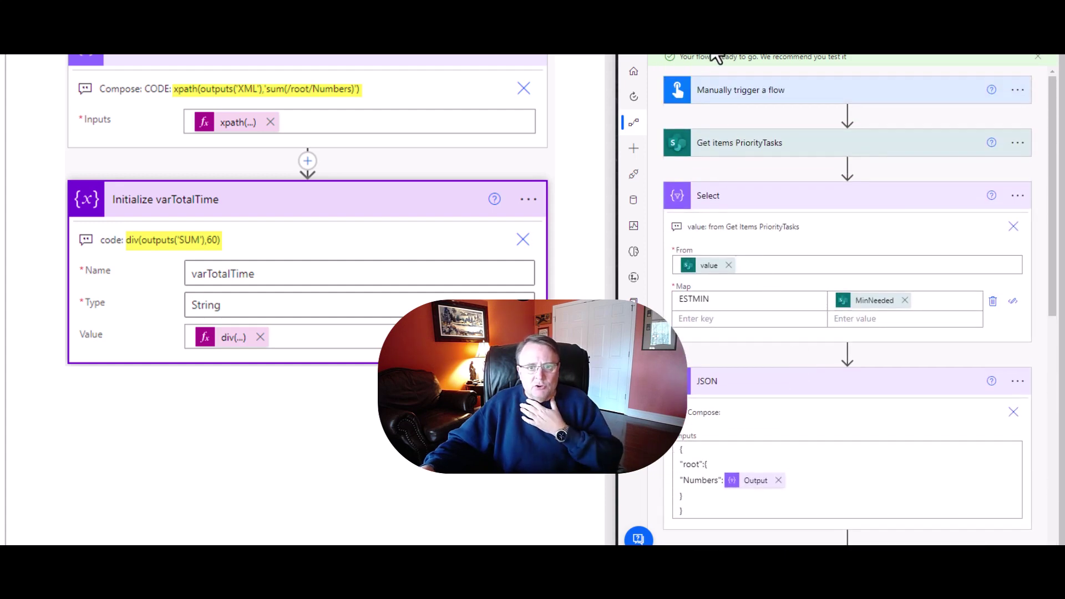
- Open the latest PM2StaffUtilization run from the 28-day history and expand Get items' inputs and outputs
left_click(678, 58)
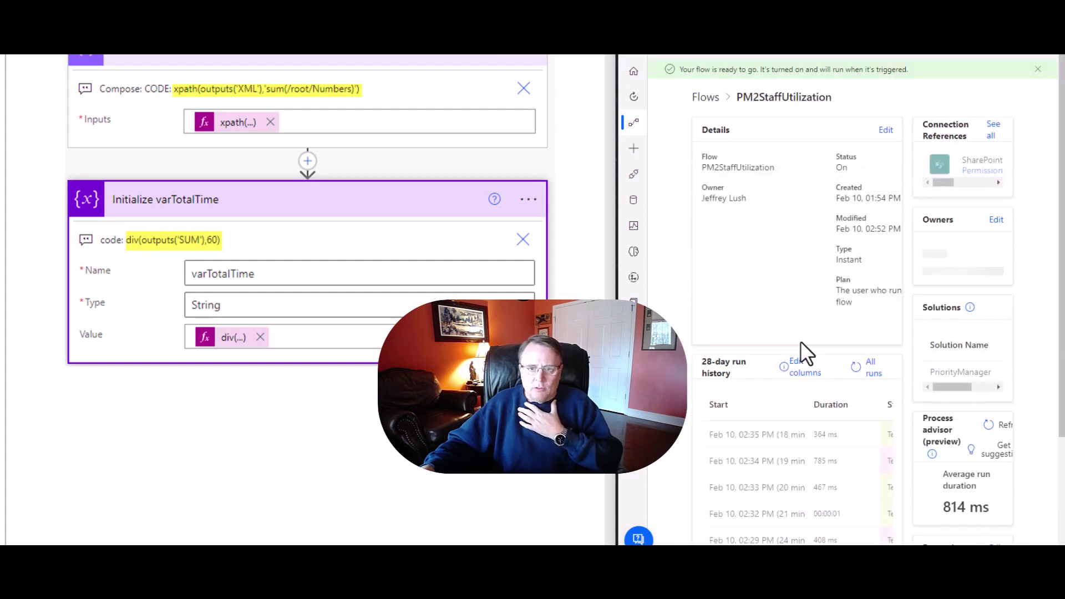
left_click(764, 435)
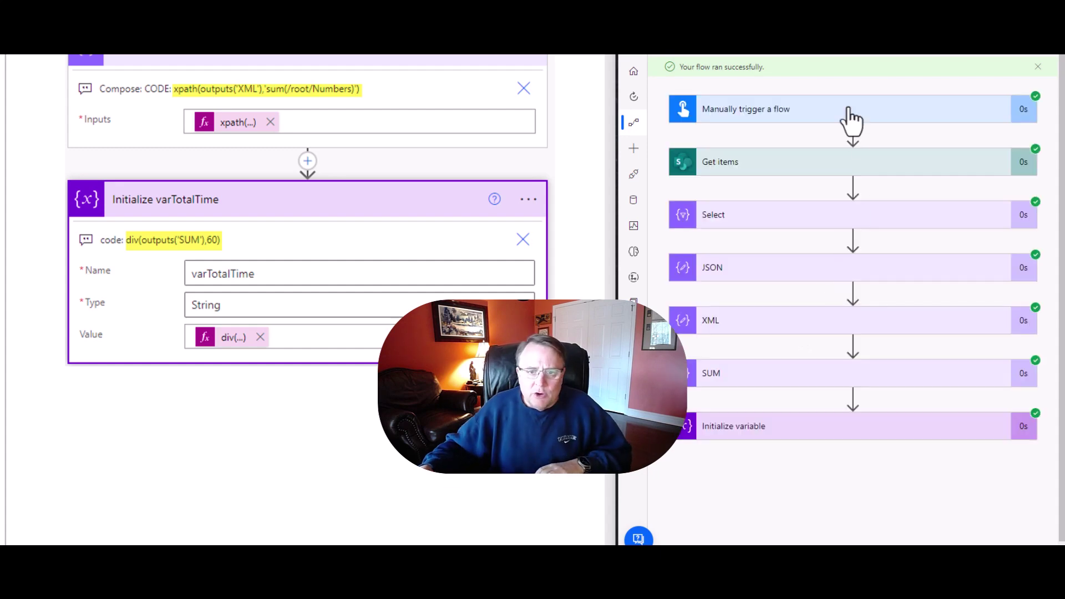
left_click(754, 170)
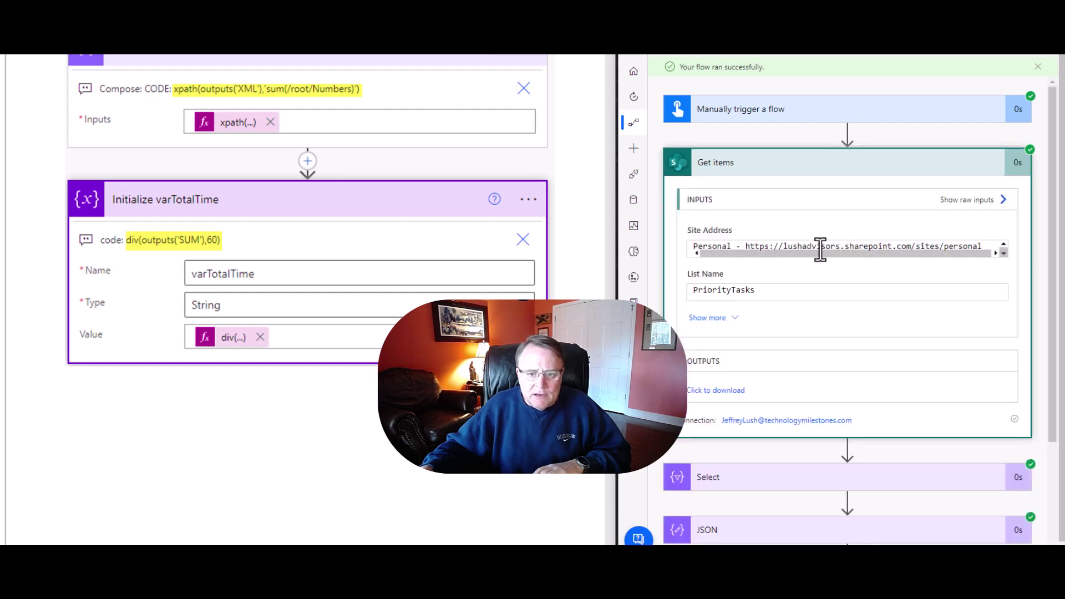
scroll(810, 267, "down", 3)
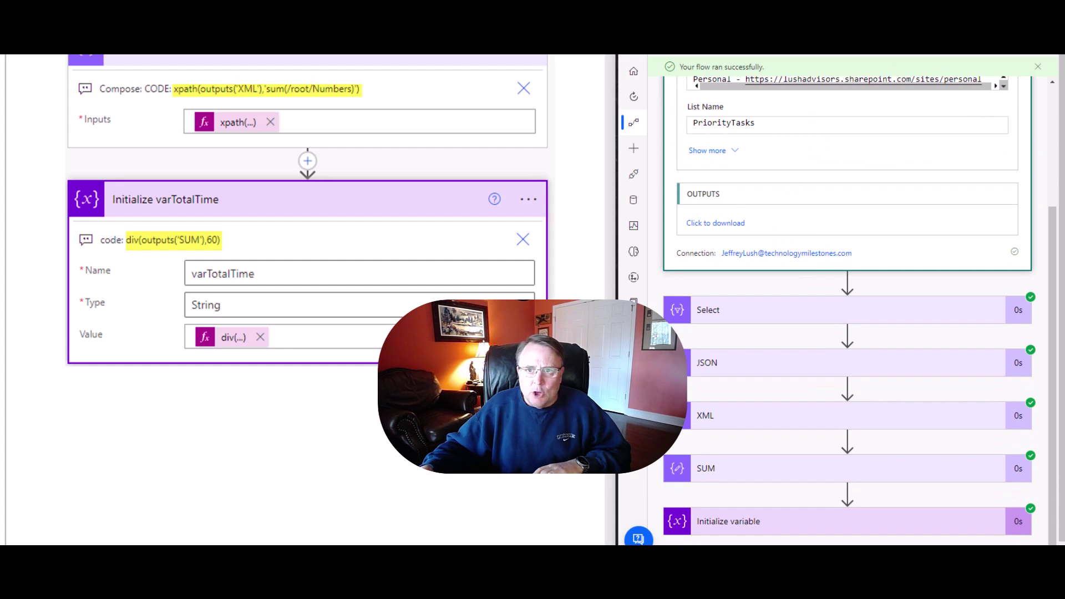
key("alt+Tab")
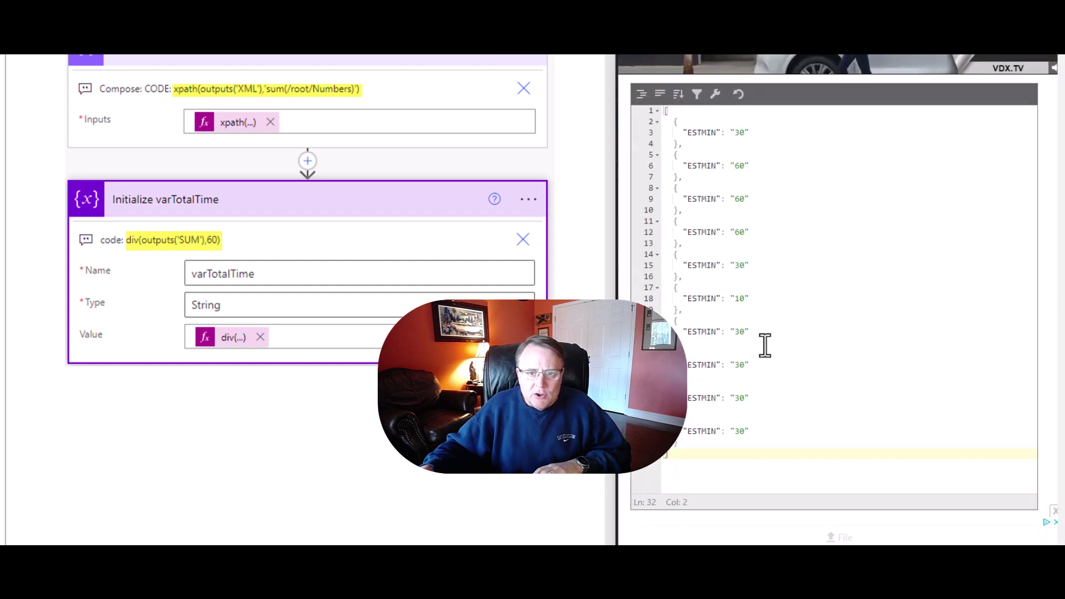
- Copy the raw Get items output and paste it into the Online JSON Viewer, replacing existing content
scroll(771, 339, "up", 1)
scroll(788, 300, "down", 2)
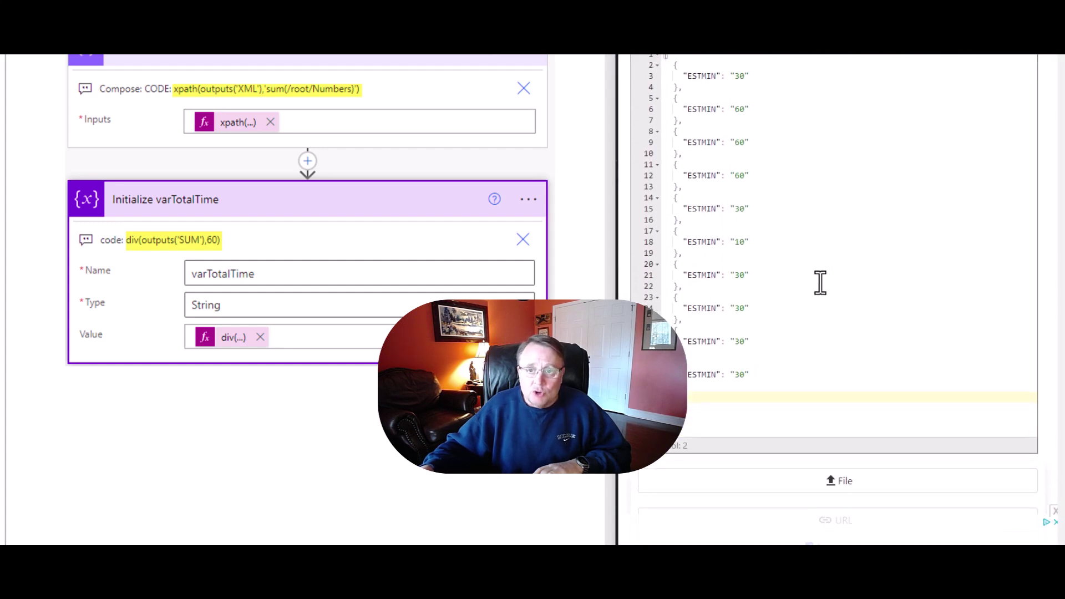
scroll(821, 283, "up", 2)
key("alt+Tab")
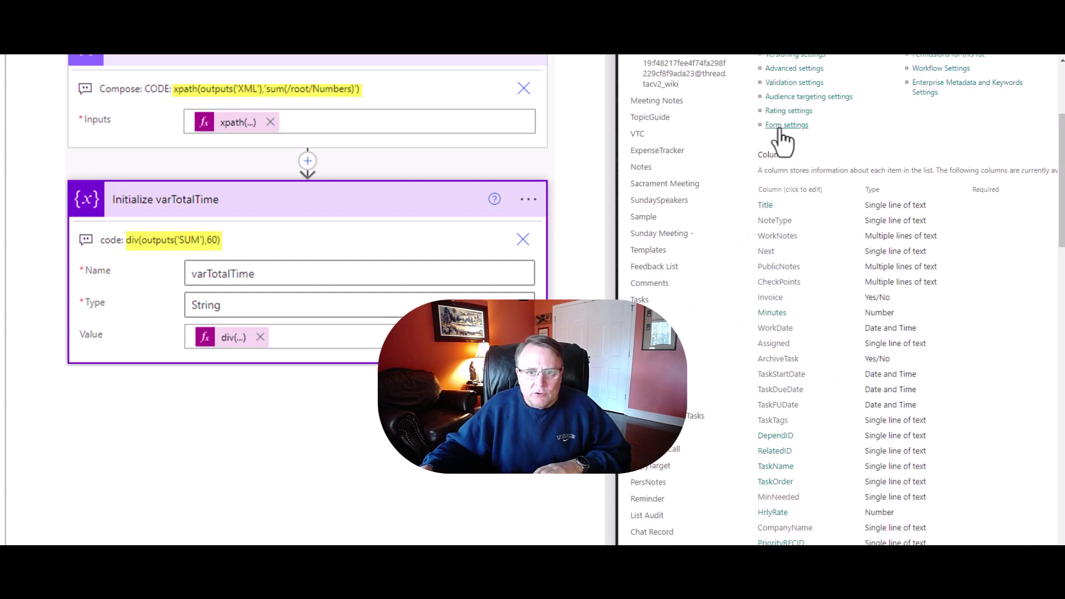
key("alt+Tab")
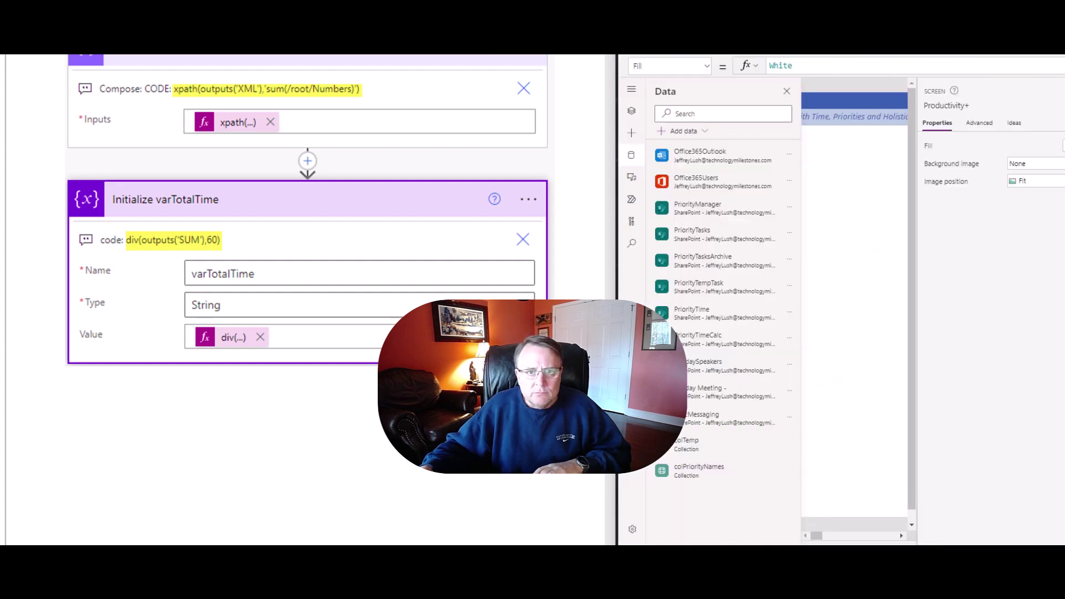
key("alt+Tab")
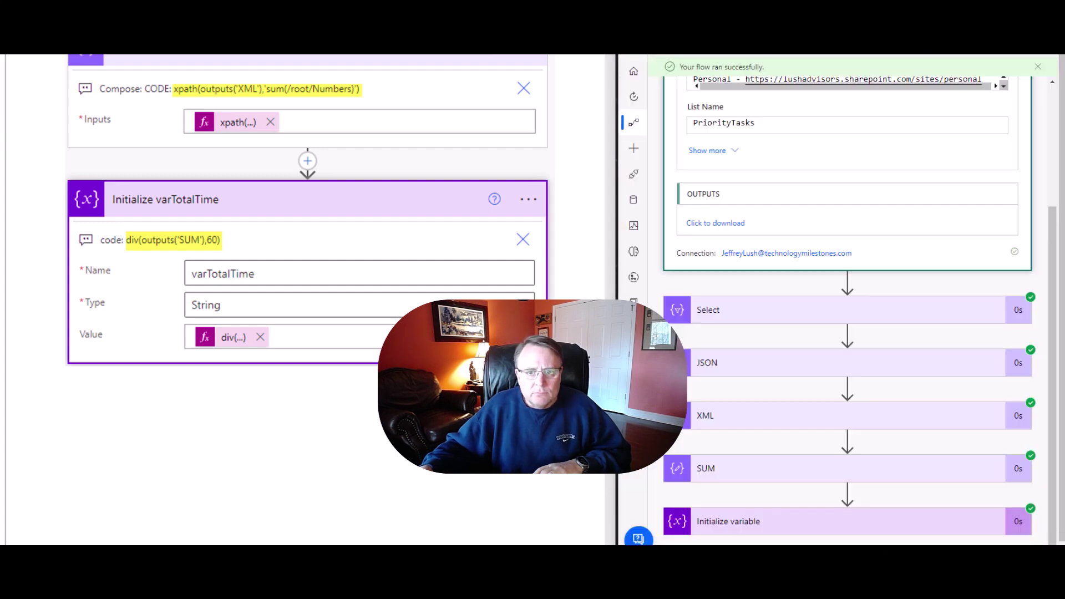
left_click(710, 224)
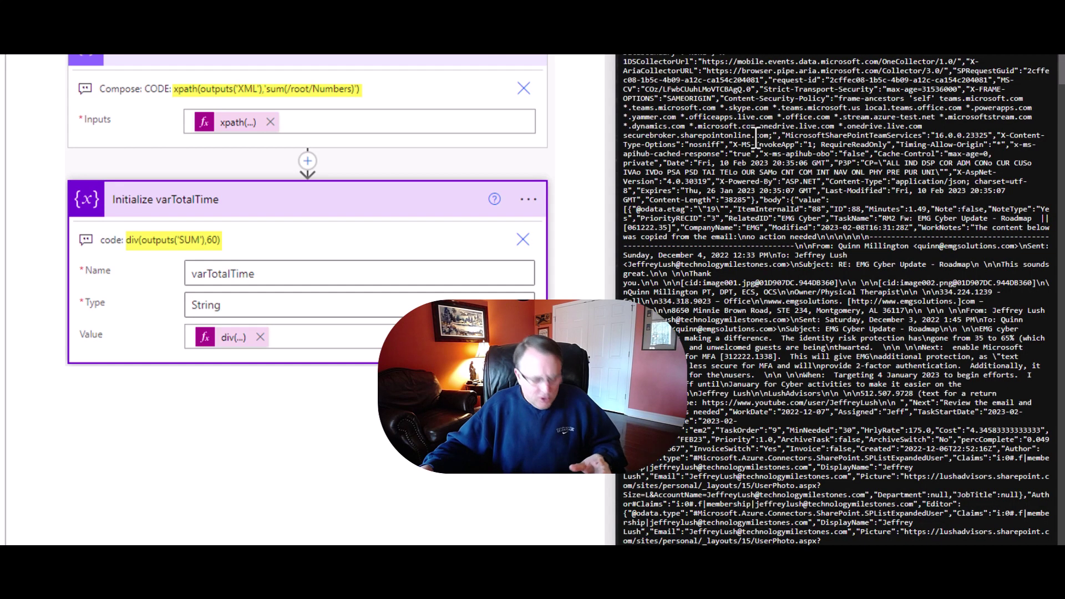
key("ctrl+a")
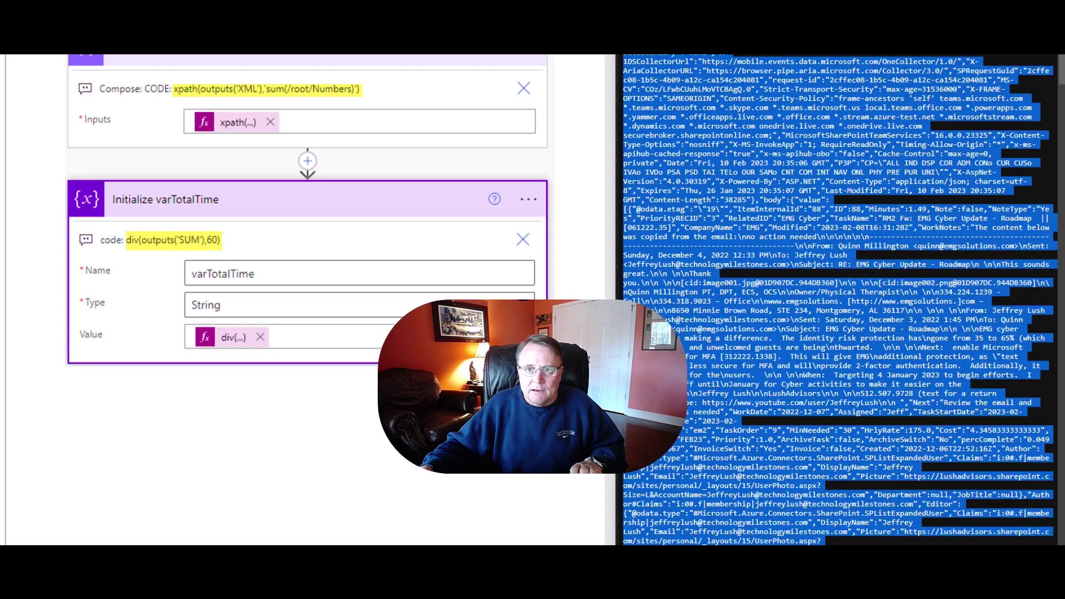
key("ctrl+Tab")
left_click(747, 220)
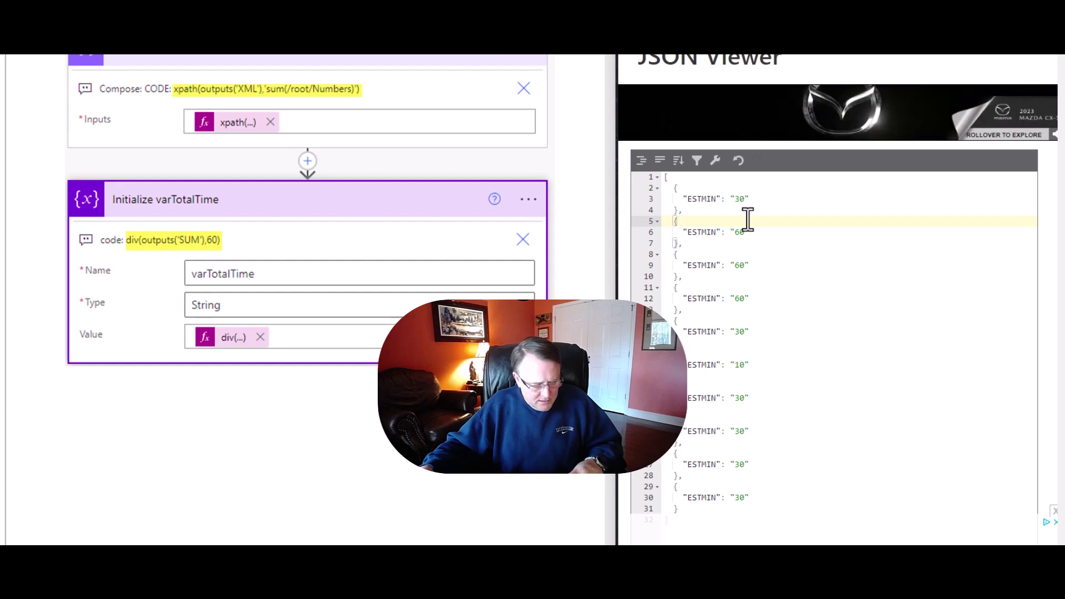
key("ctrl+a")
key("ctrl+v")
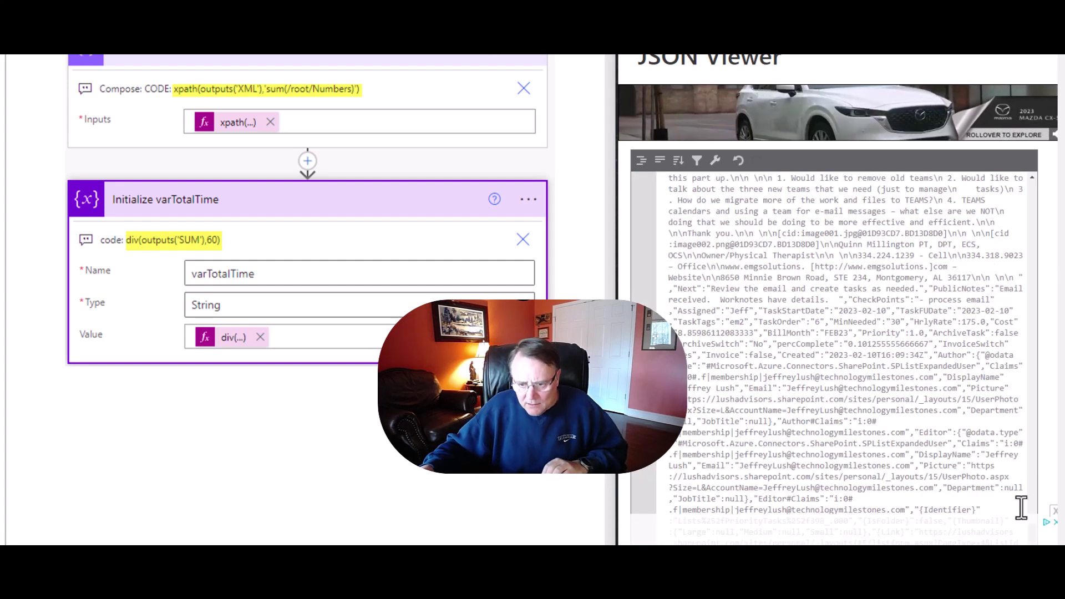
- In the Tree Viewer, expand body > value > 0 and select the first item's Assigned field
left_click(880, 421)
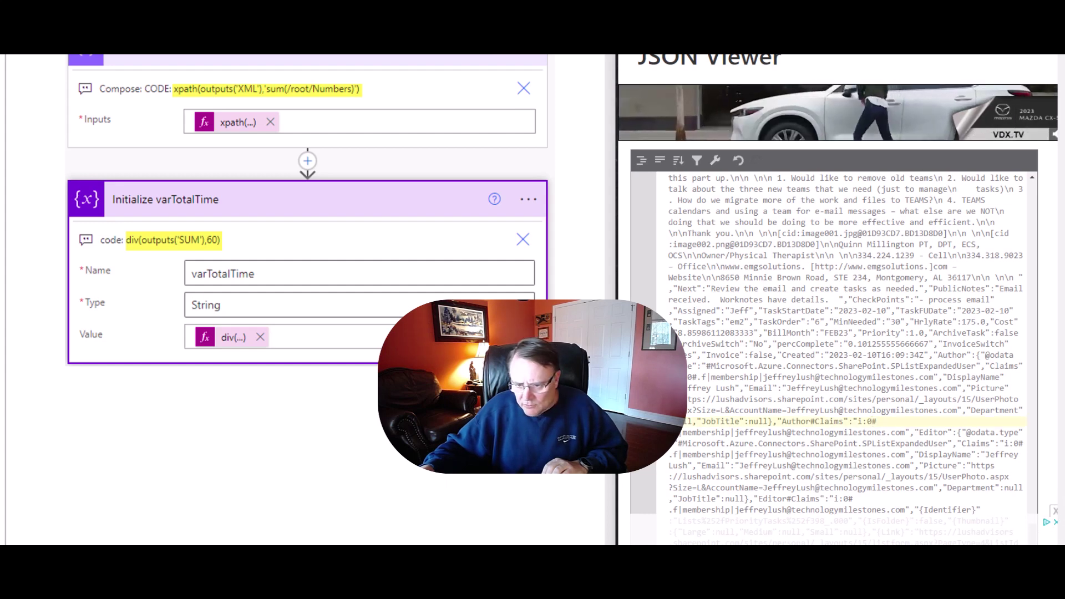
scroll(846, 278, "down", 10)
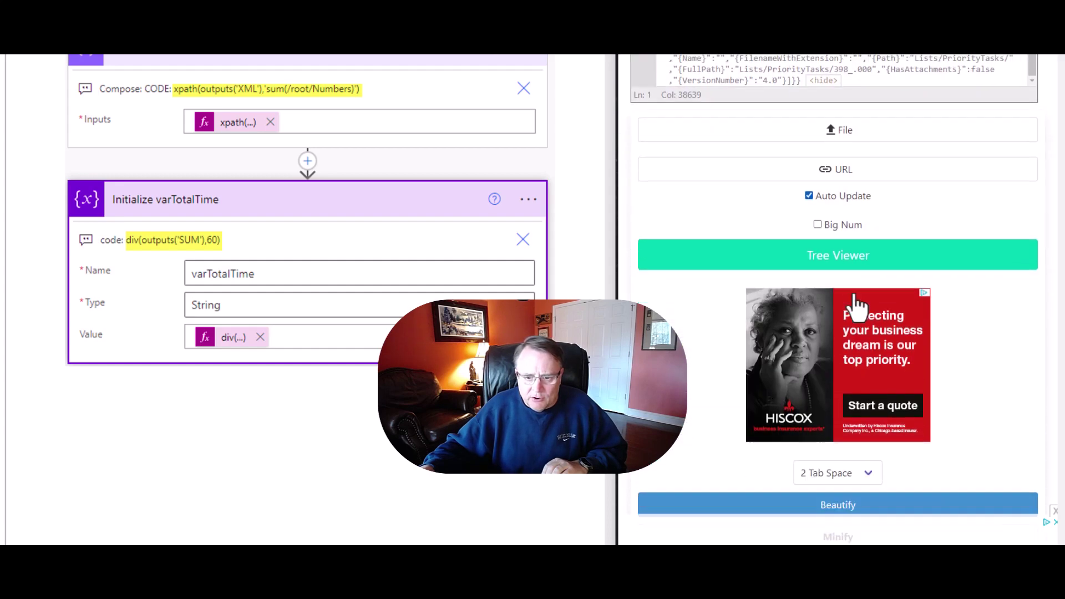
scroll(857, 308, "down", 12)
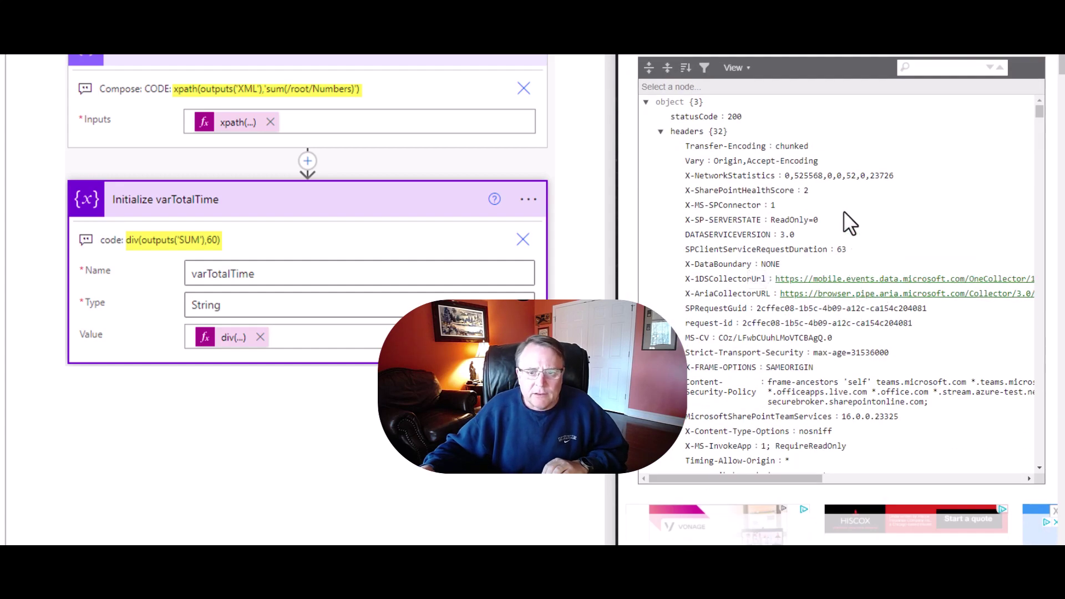
left_click(661, 133)
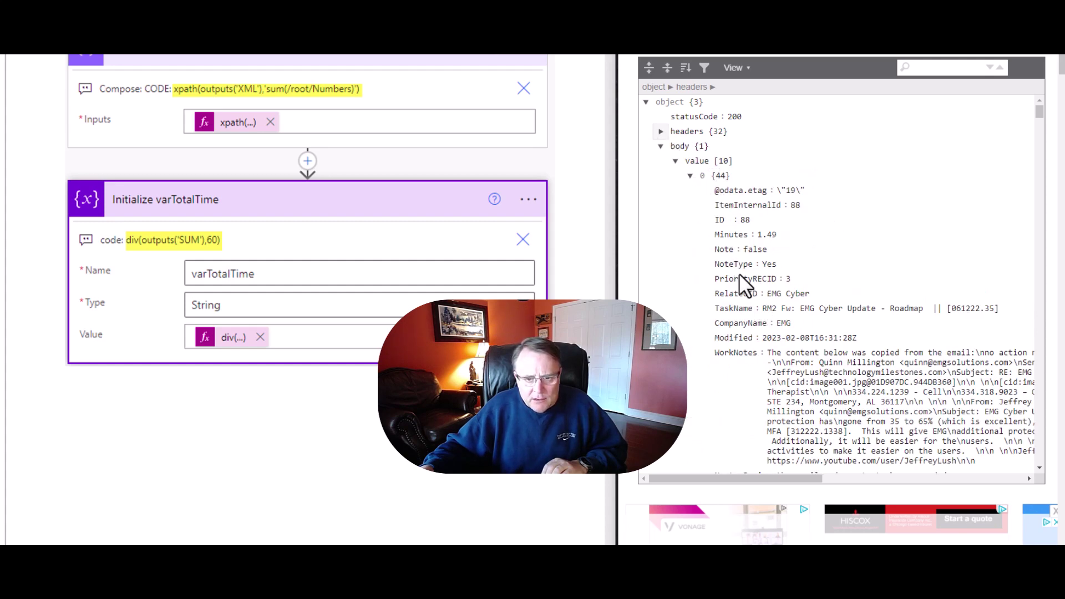
scroll(740, 275, "down", 5)
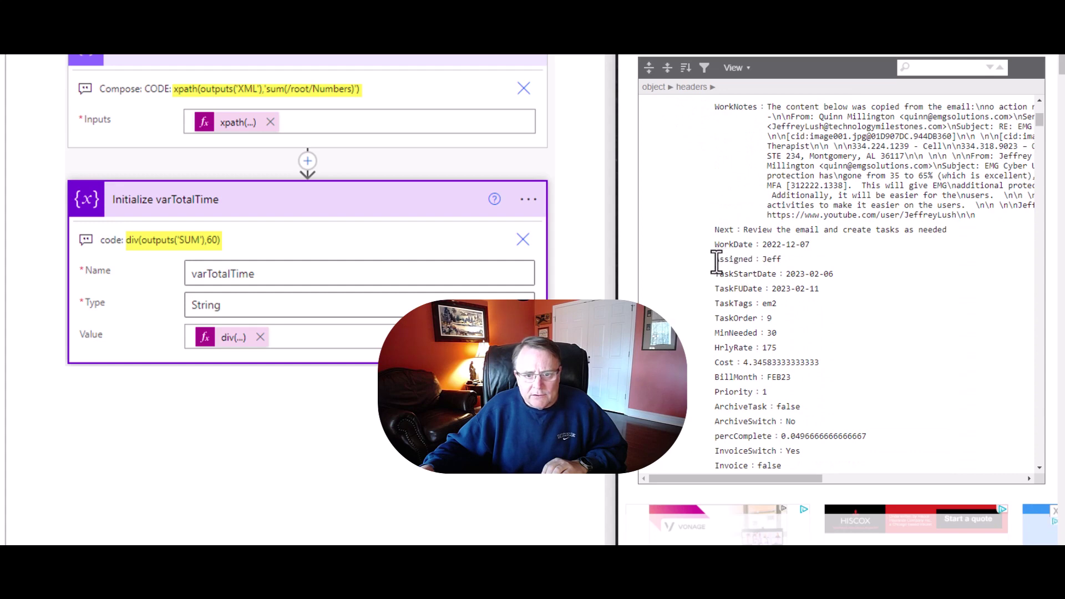
left_click(727, 259)
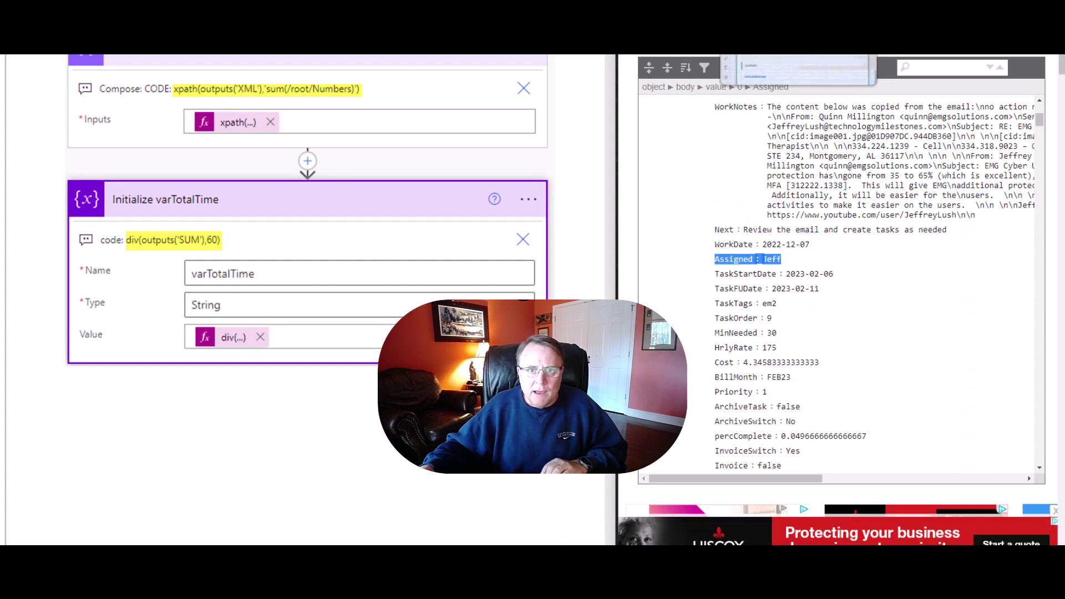
key("ctrl+w")
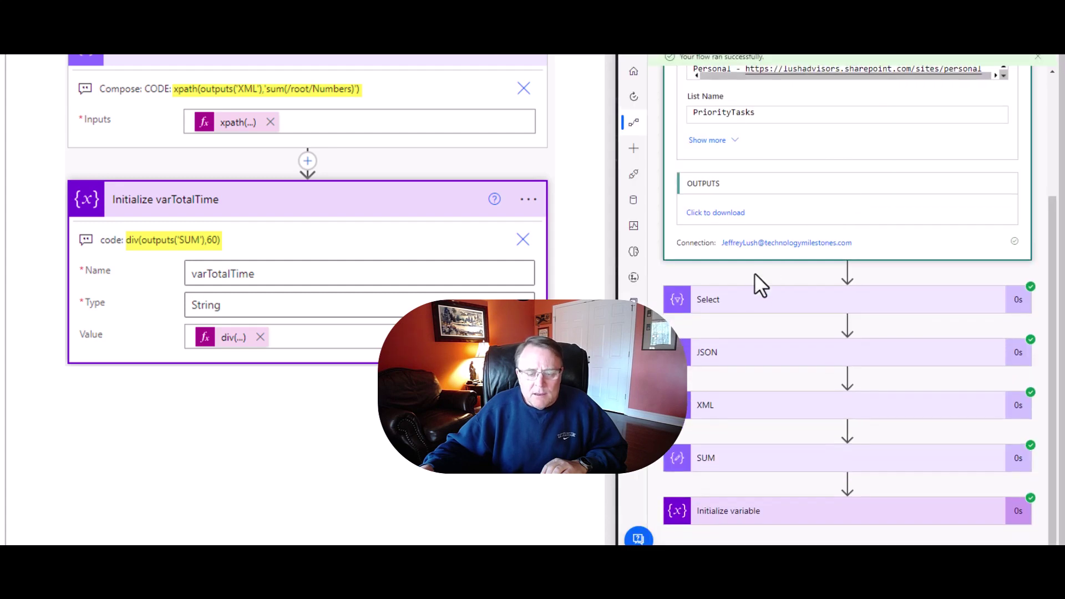
- Expand the Select step and review its raw output of ten ESTMIN values, mostly 30 and 60
left_click(774, 308)
scroll(796, 410, "down", 8)
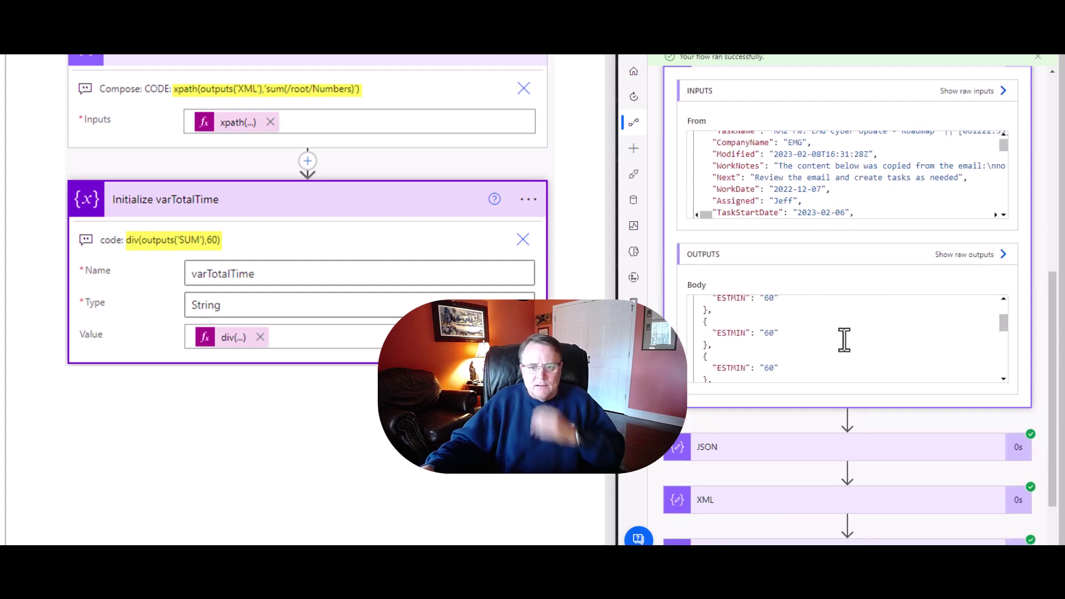
scroll(841, 340, "up", 2)
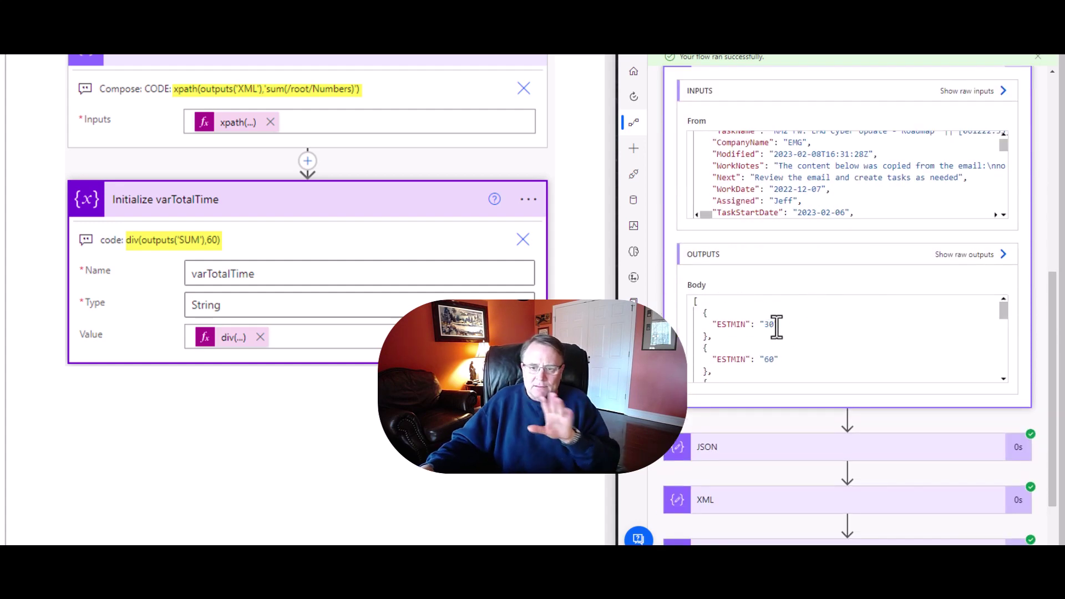
scroll(794, 331, "down", 2)
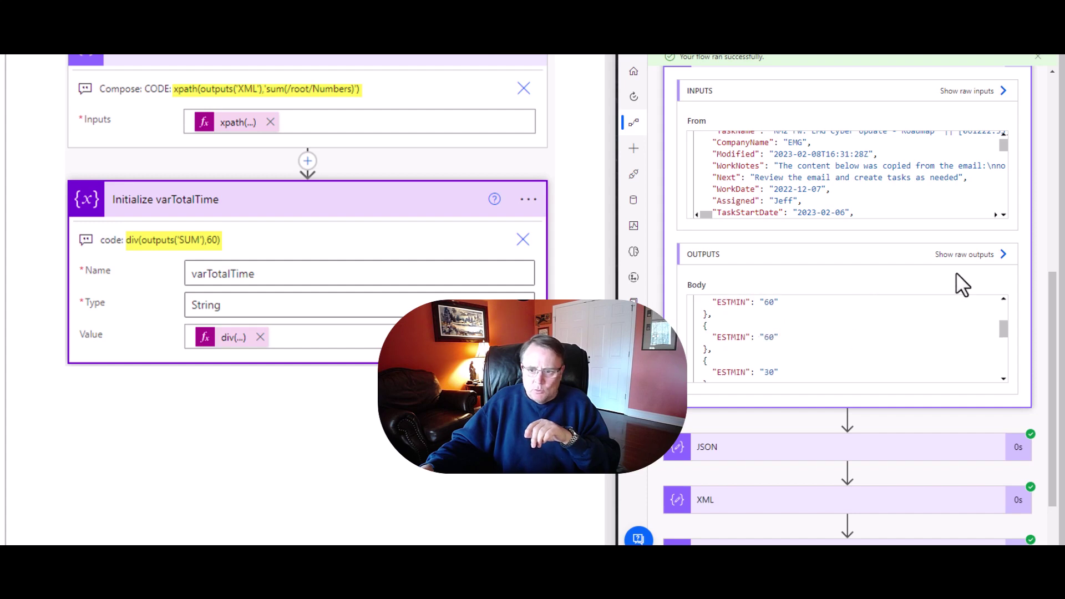
left_click(980, 255)
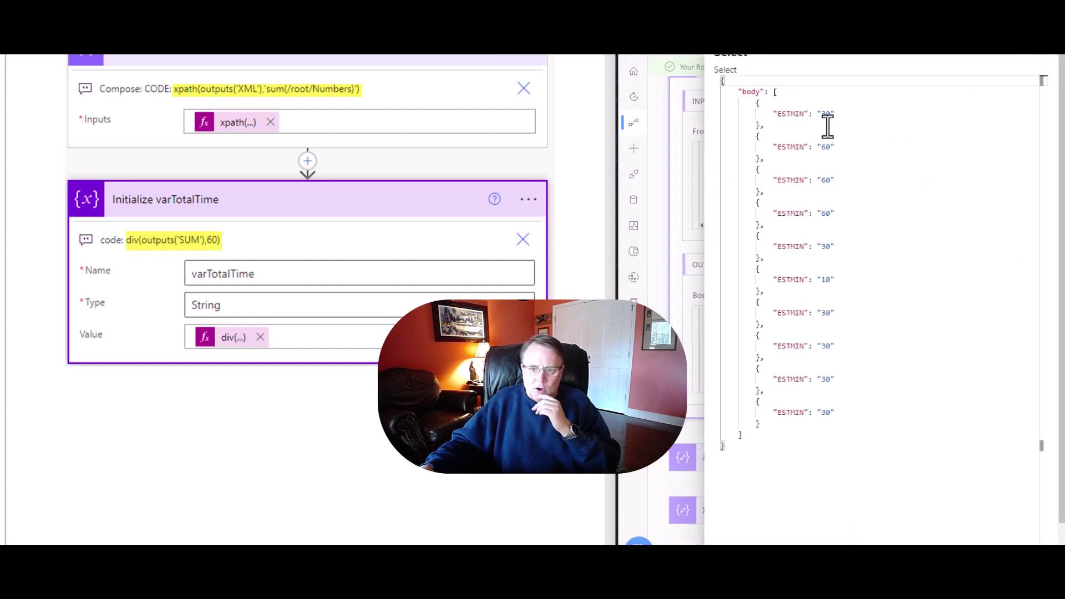
left_click(1035, 62)
scroll(766, 388, "down", 2)
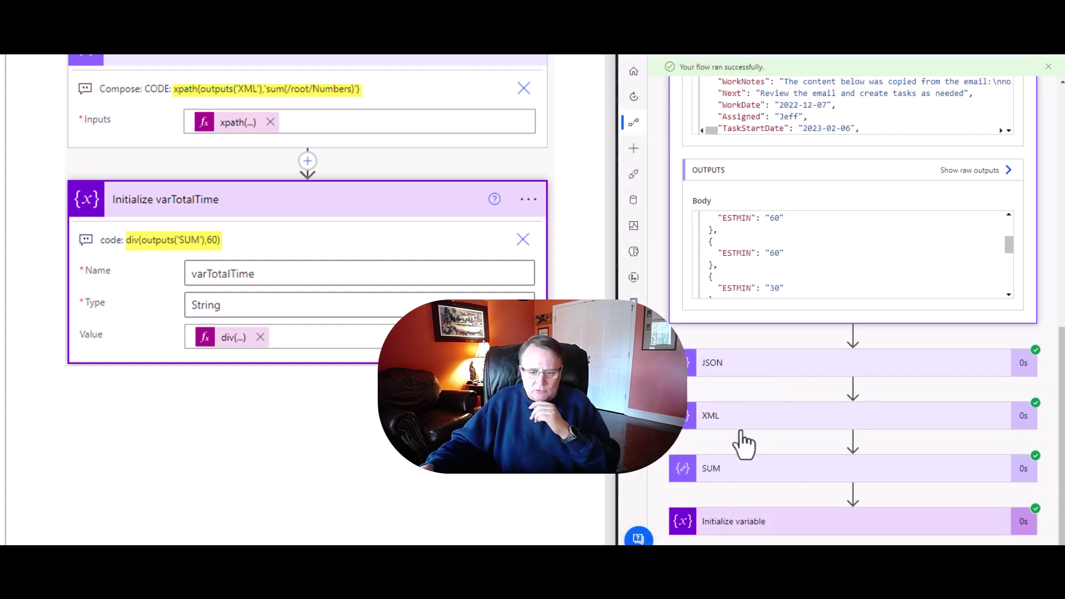
- Expand SUM to see its 370 total, and briefly check the XML step's details
left_click(749, 480)
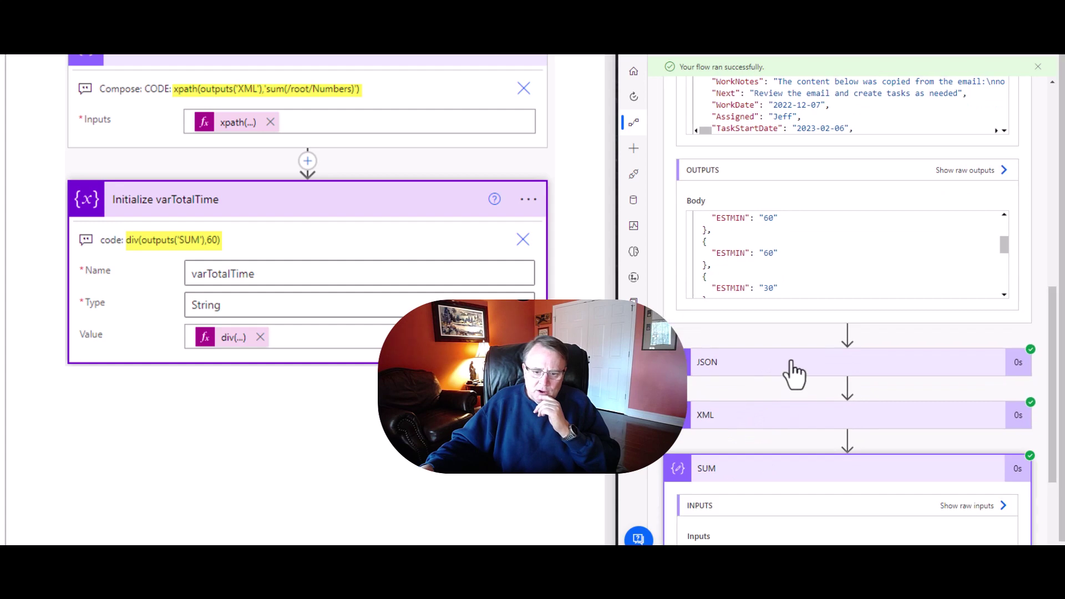
scroll(799, 367, "down", 4)
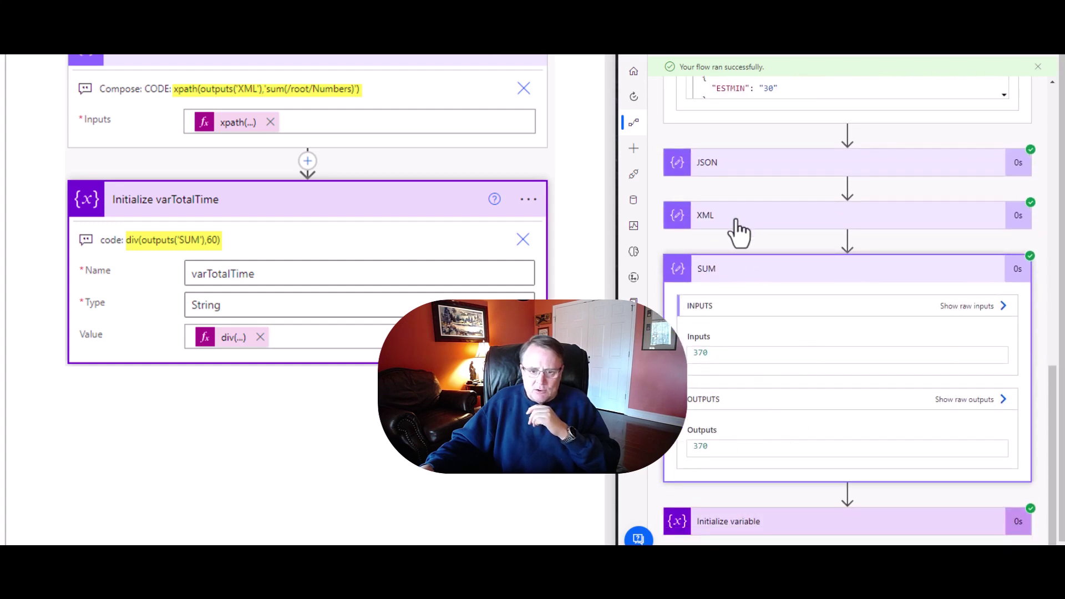
left_click(776, 219)
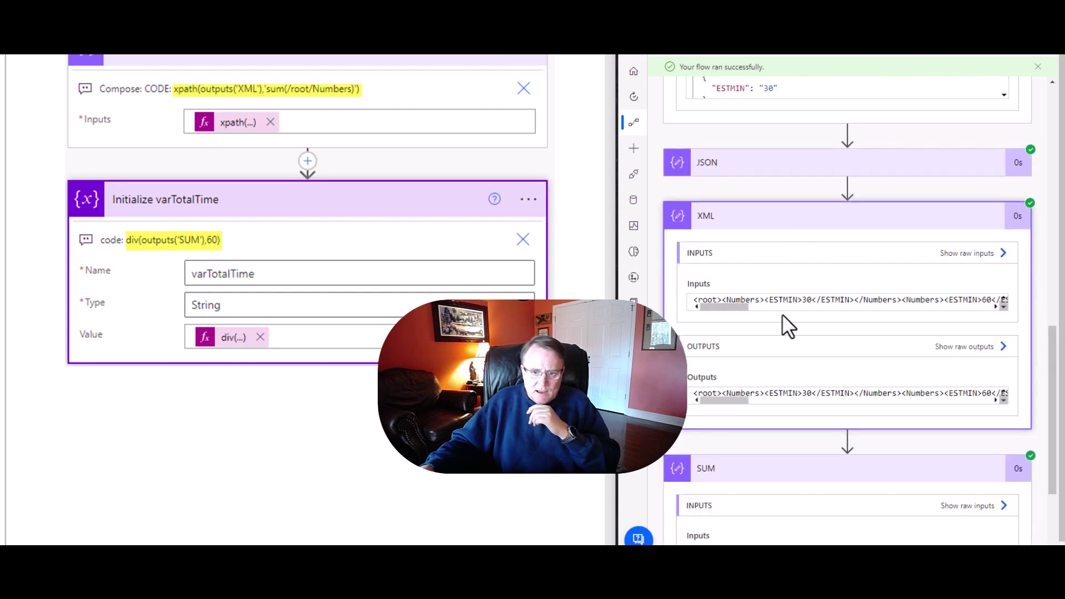
left_click(751, 219)
- Check the JSON step, then expand Initialize variable showing varTotalTime as 6.16666666666667
left_click(771, 166)
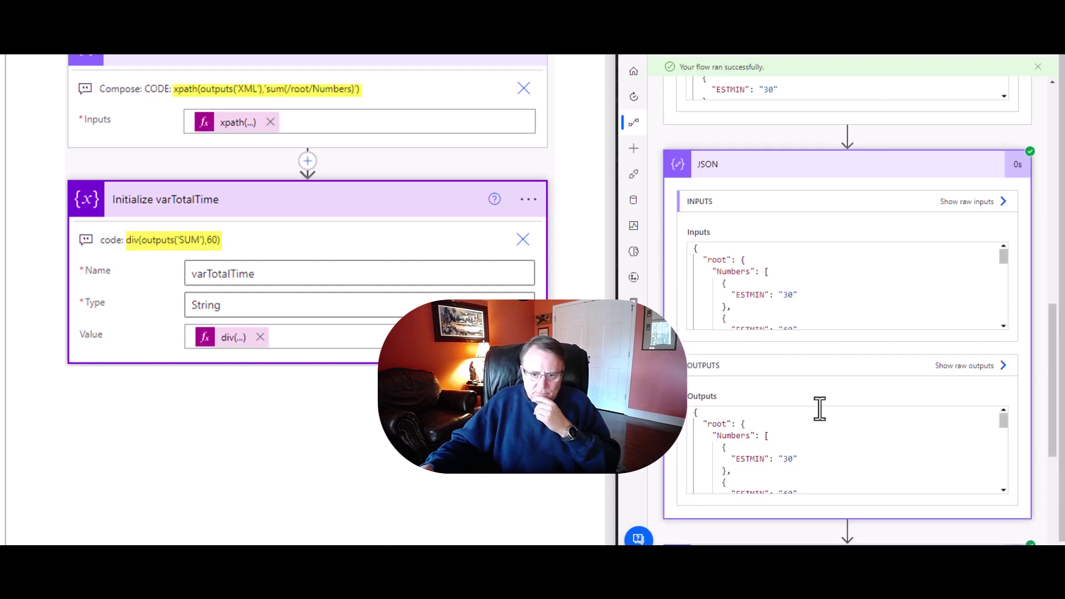
scroll(782, 444, "down", 1)
scroll(788, 444, "down", 1)
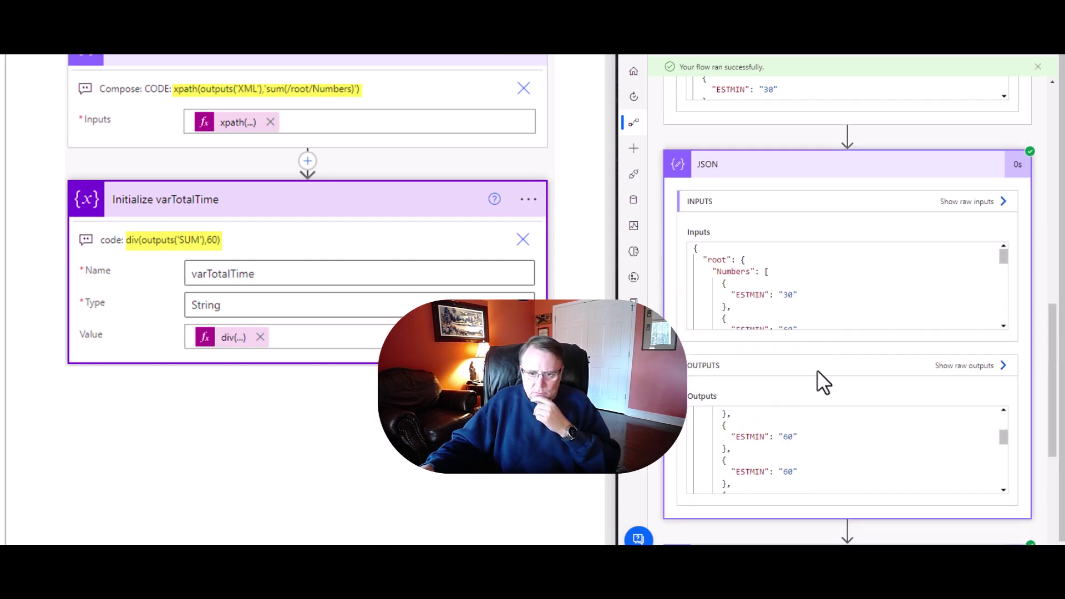
left_click(798, 174)
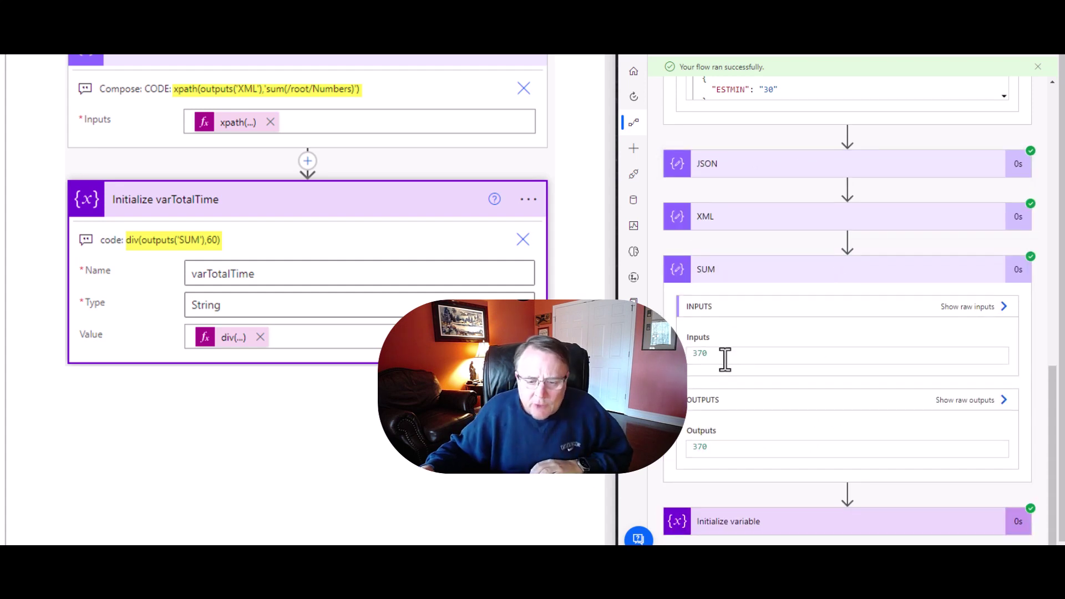
scroll(751, 328, "down", 1)
left_click(761, 515)
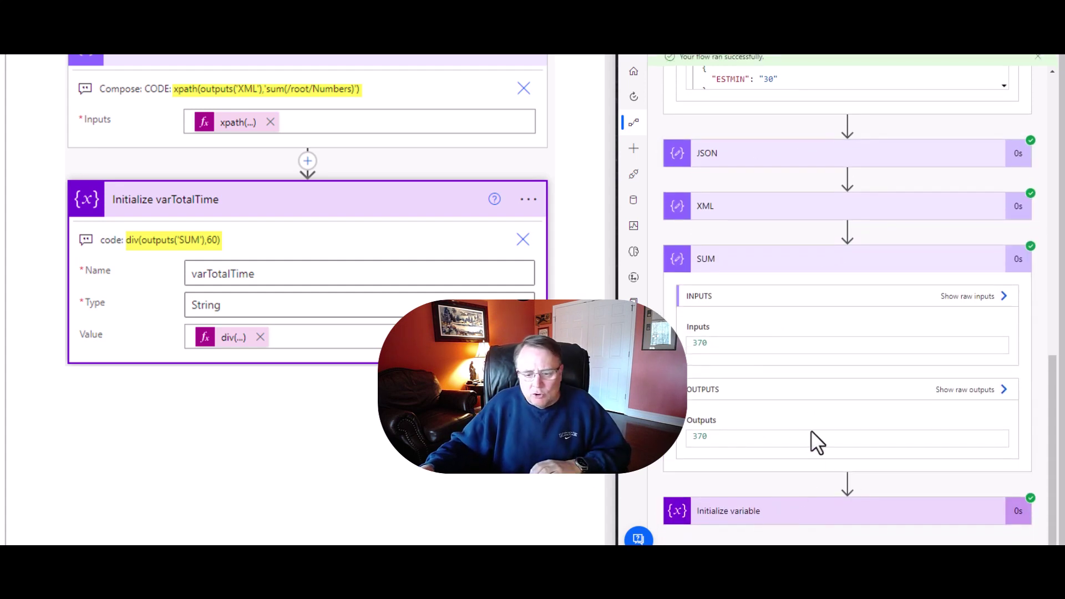
scroll(791, 333, "down", 3)
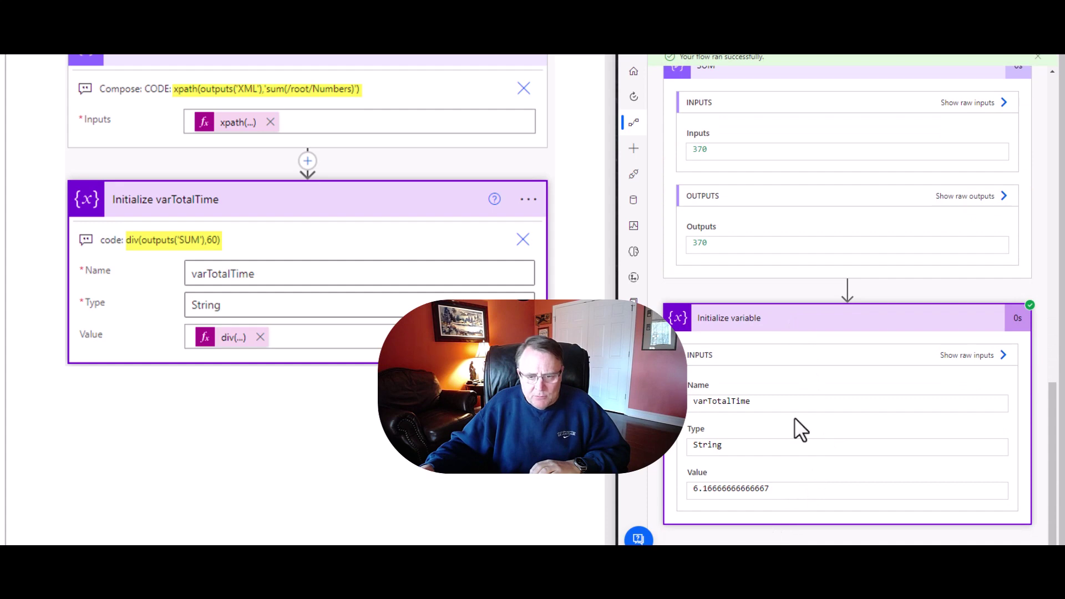
left_click_drag(773, 488, 714, 471)
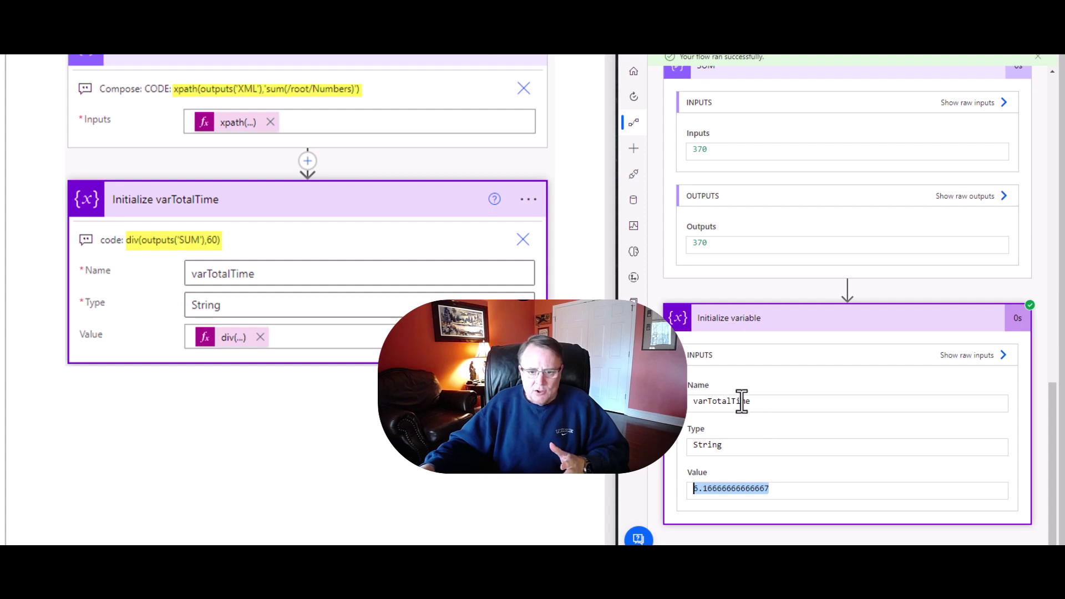
left_click_drag(760, 400, 693, 401)
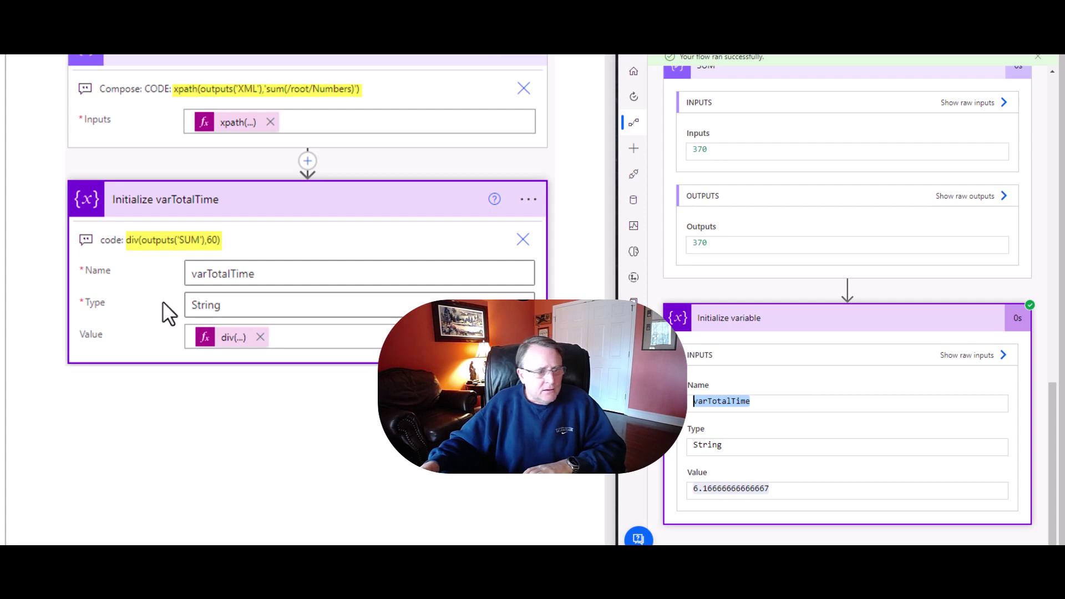
- Scroll the Word guide up to the Get items PriorityTasks step and back down to Initialize varTotalTime
scroll(278, 268, "up", 8)
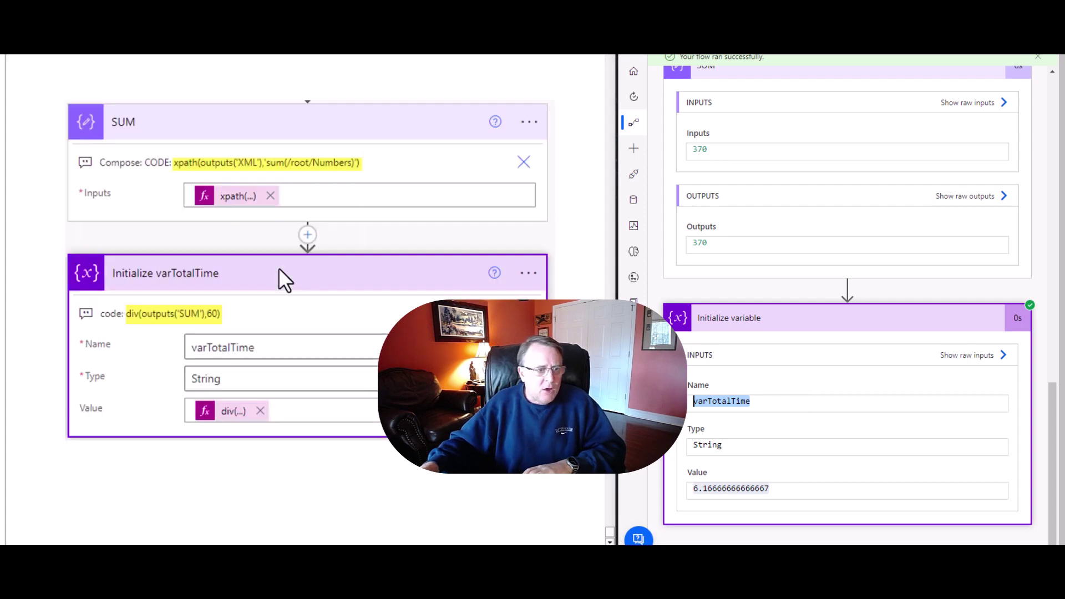
scroll(300, 212, "up", 10)
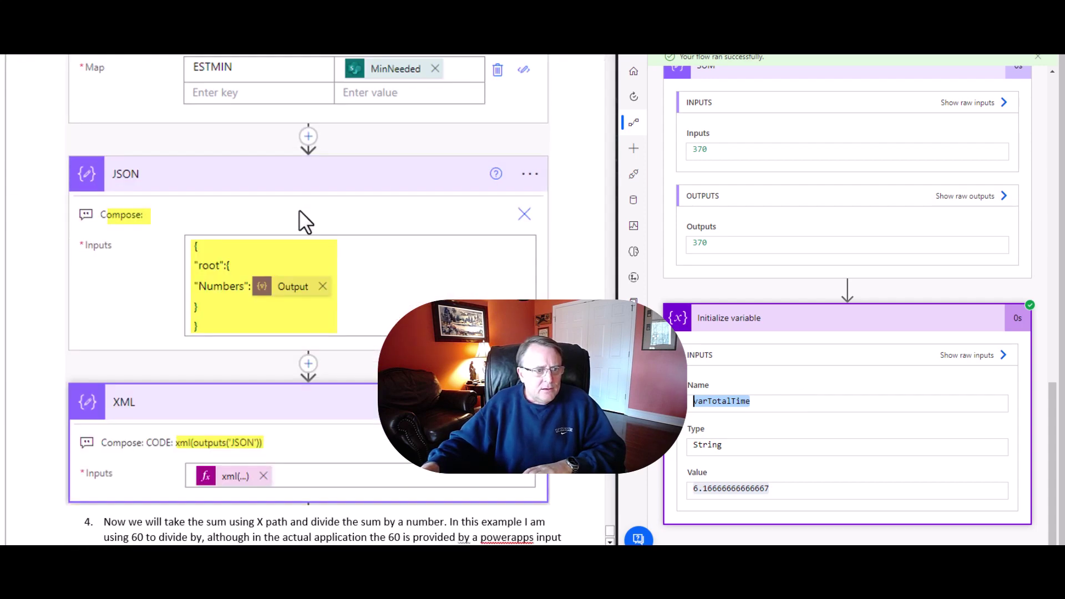
scroll(300, 212, "up", 6)
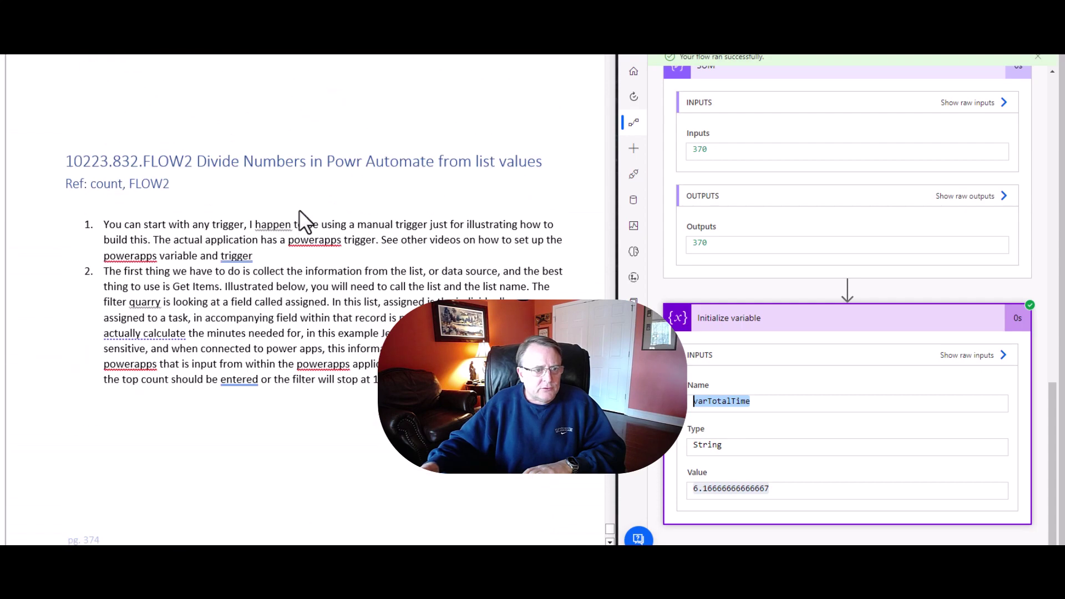
scroll(299, 211, "down", 3)
scroll(299, 216, "down", 8)
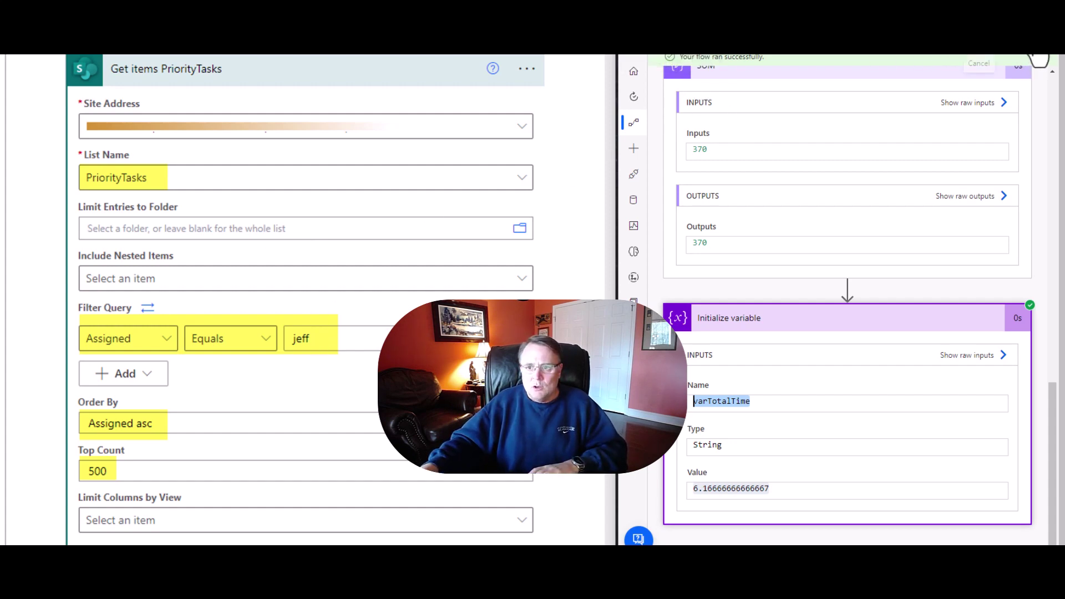
scroll(166, 312, "down", 4)
scroll(167, 311, "down", 15)
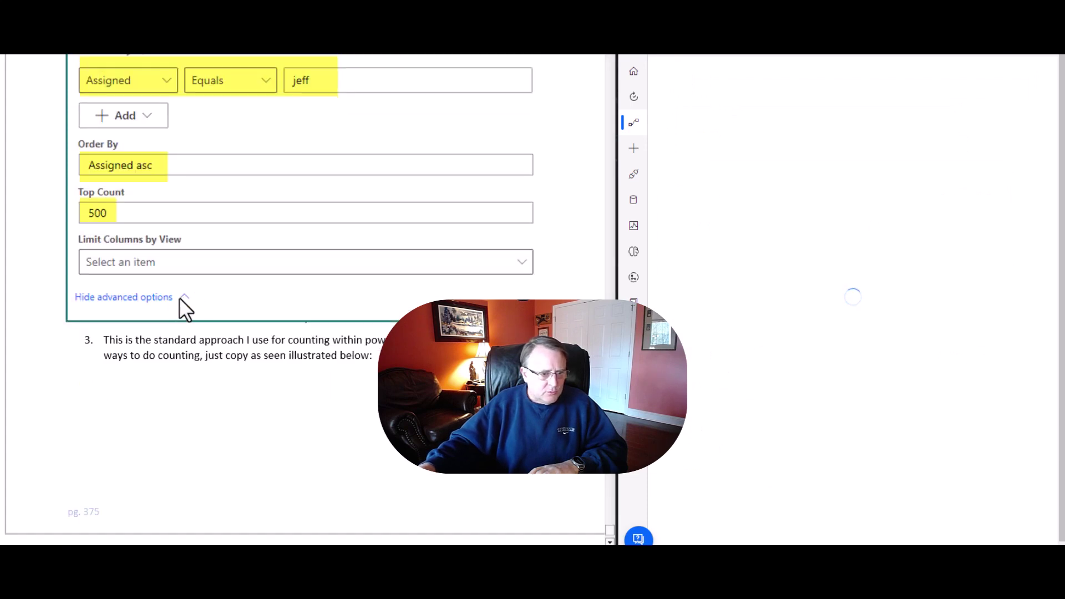
scroll(228, 312, "down", 9)
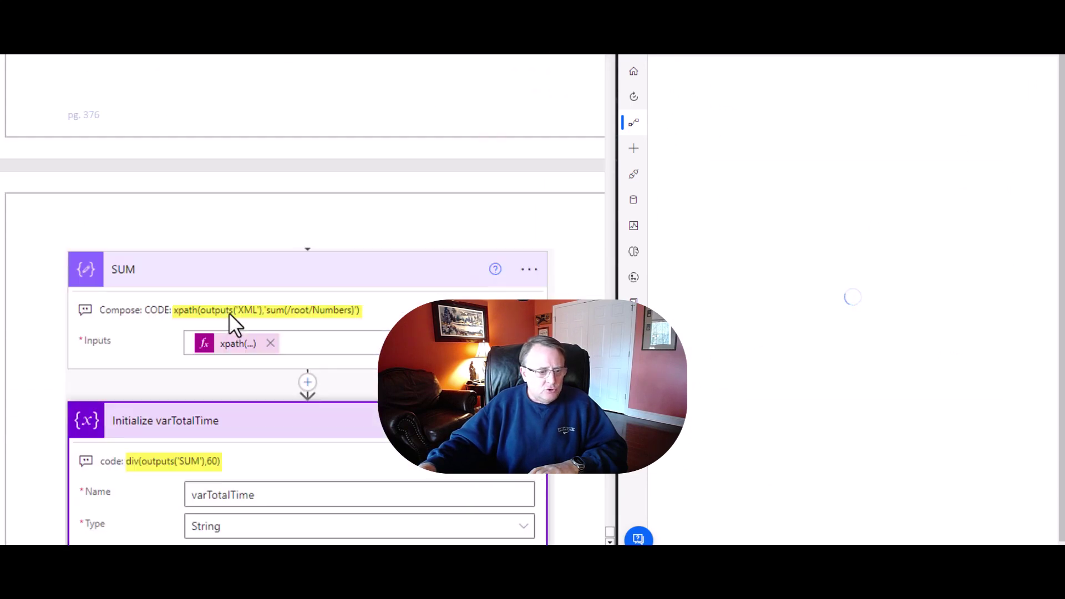